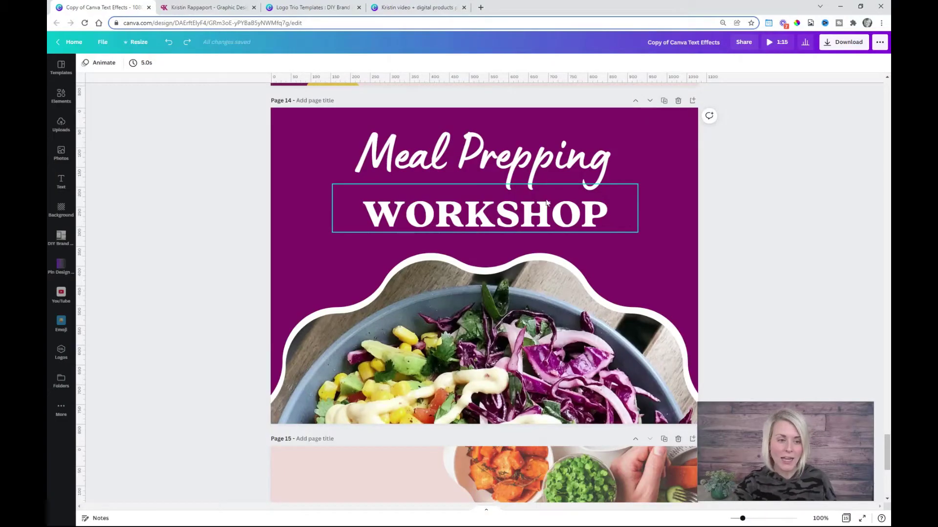
- Apply the Curve shape effect to the WORKSHOP text on page 14 and reduce it to a gentle upward arch
click(547, 203)
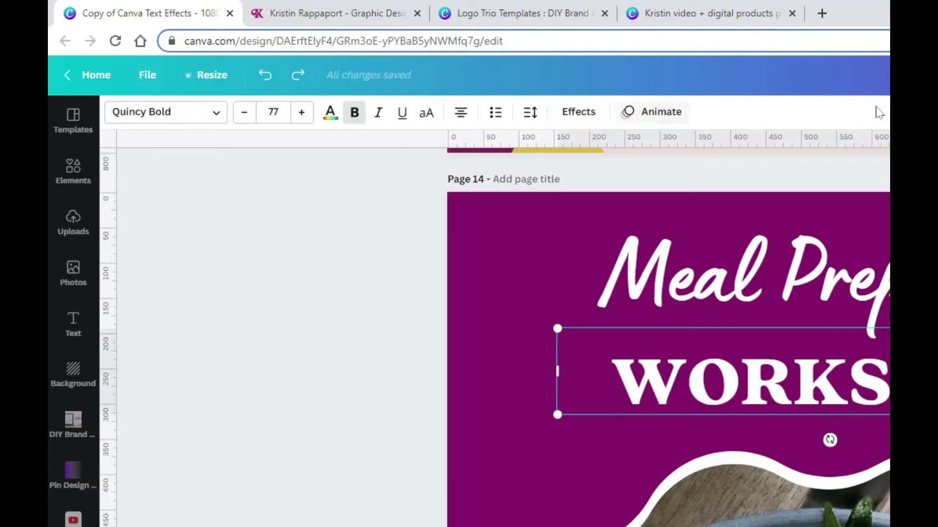
click(580, 113)
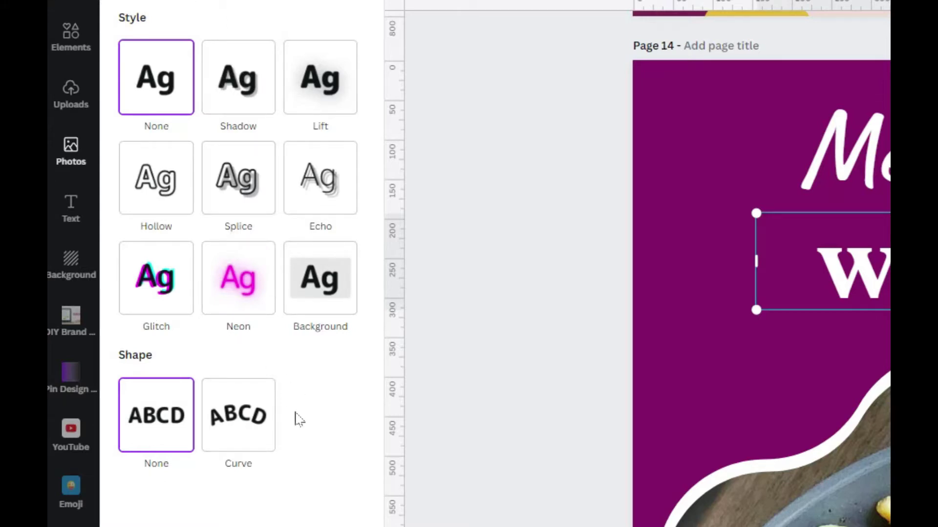
click(245, 430)
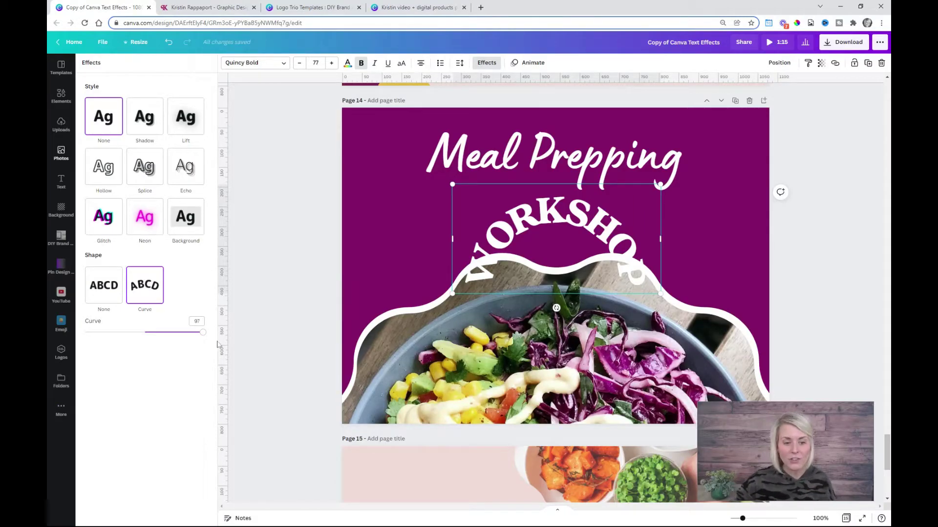
drag(203, 334, 165, 334)
click(440, 381)
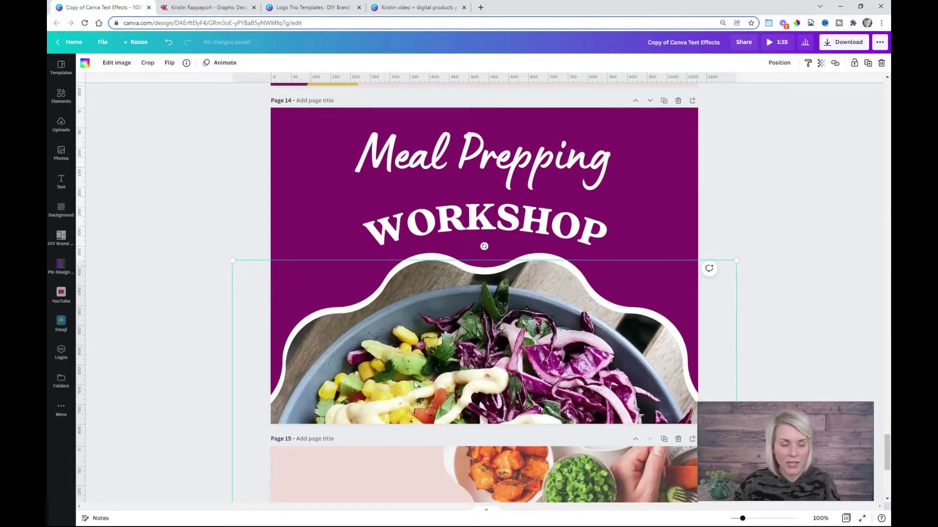
click(390, 229)
drag(164, 333, 166, 332)
click(799, 239)
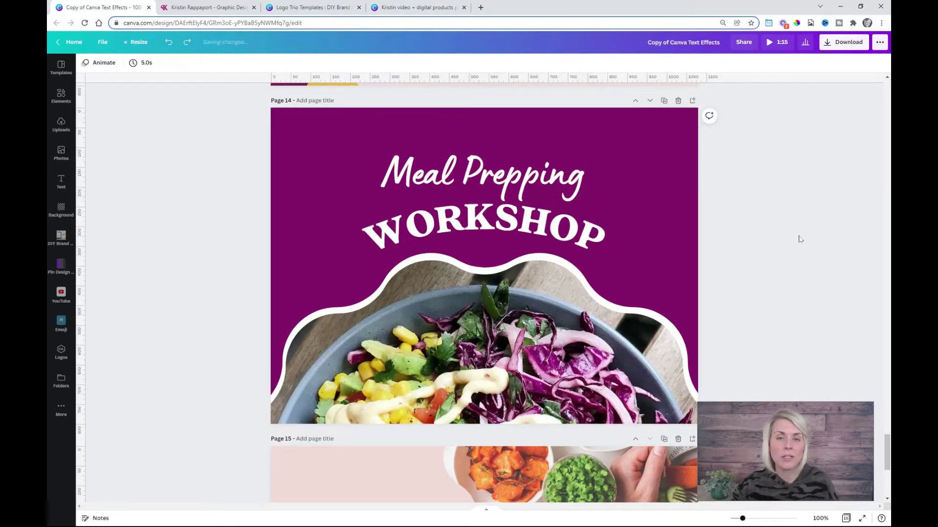
- Paste a "Meal Prepping" text in white 77-point Quincy Bold onto page 15
key(ctrl+v)
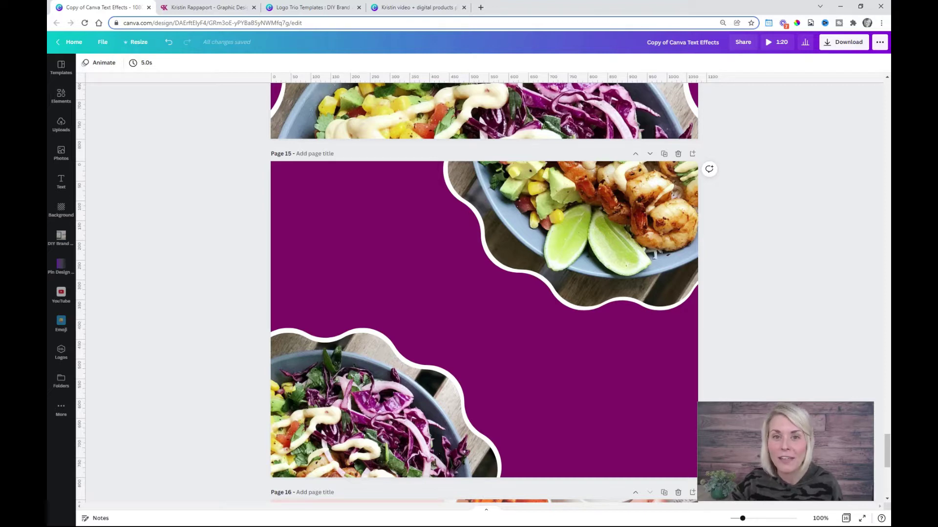
scroll(589, 225, down, 2)
scroll(590, 226, up, 2)
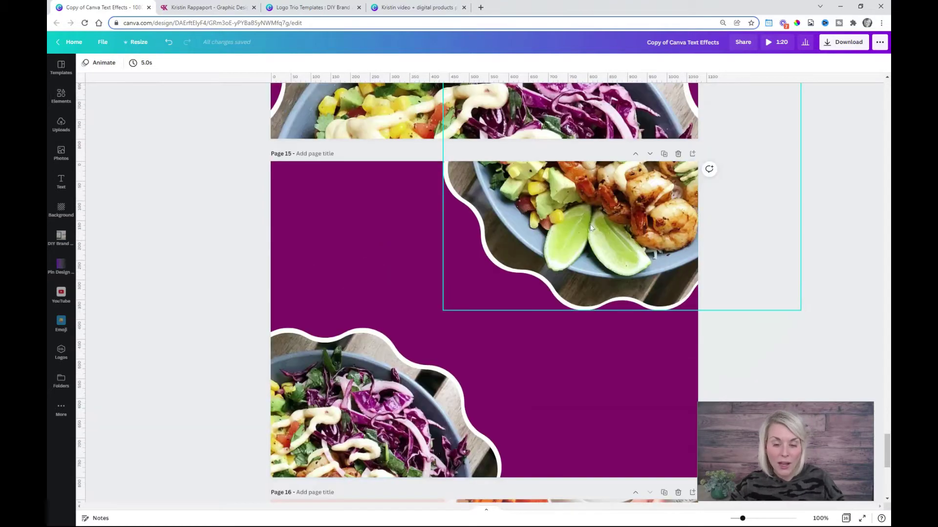
key(ctrl+v)
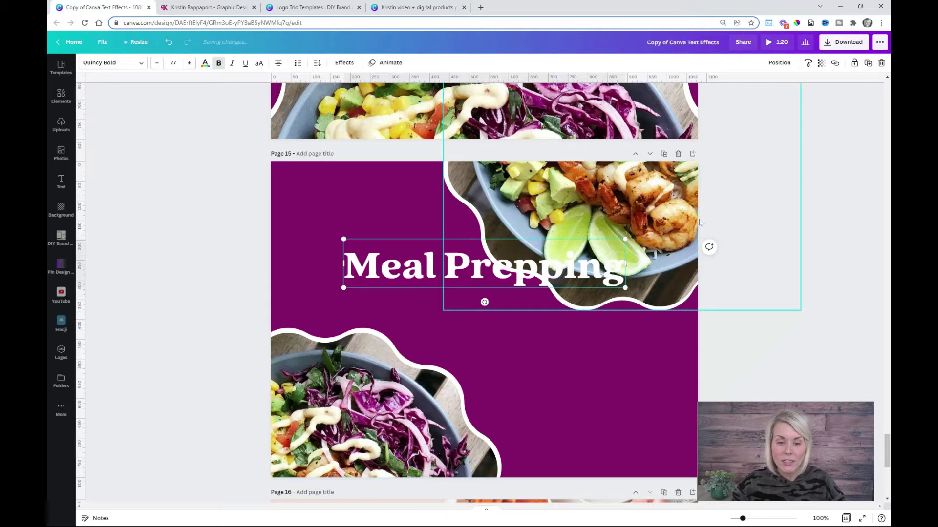
click(827, 247)
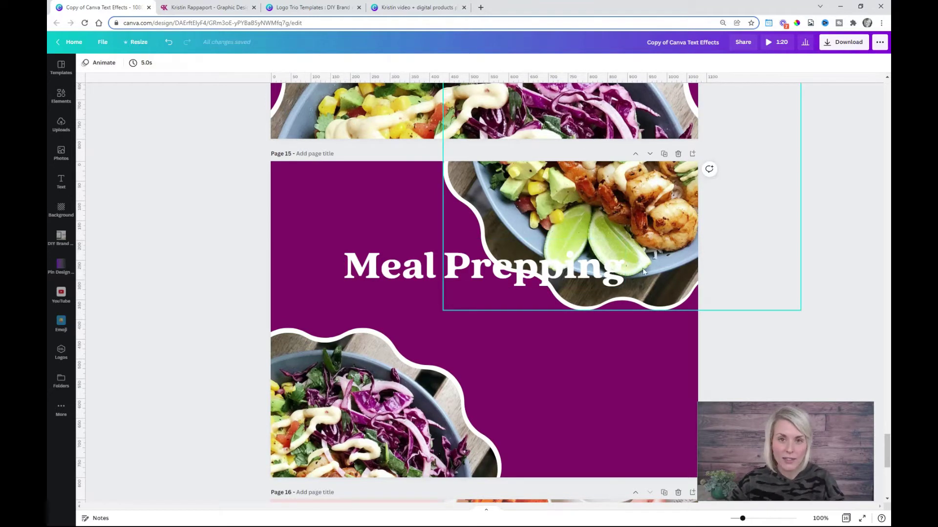
- Duplicate the Meal Prepping text on page 15 just below the original and change the copy to "Workshop"
drag(385, 278, 403, 320)
key(ctrl+z)
drag(405, 274, 446, 318)
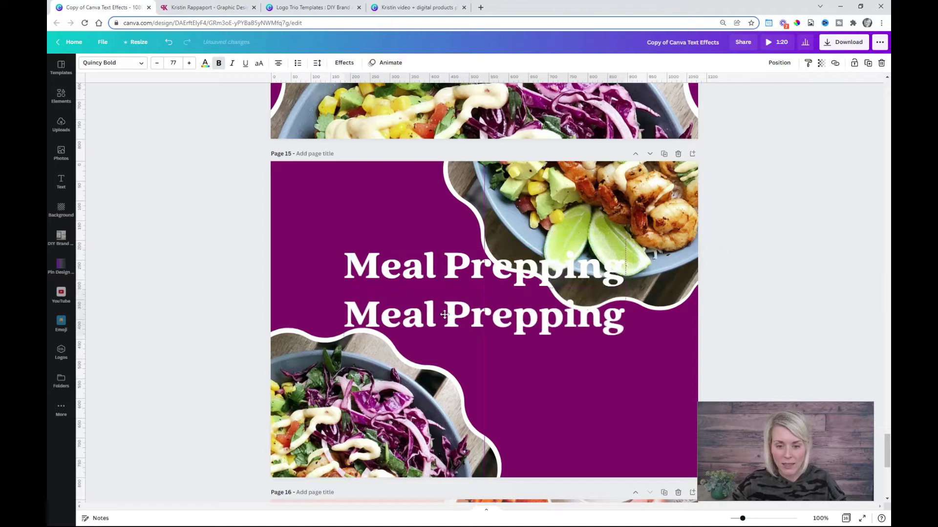
double_click(445, 319)
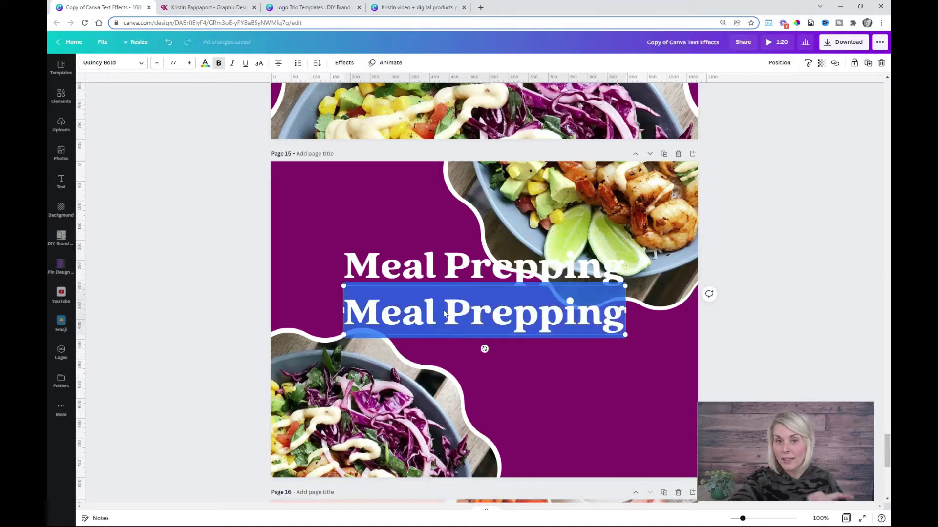
text(Workshop)
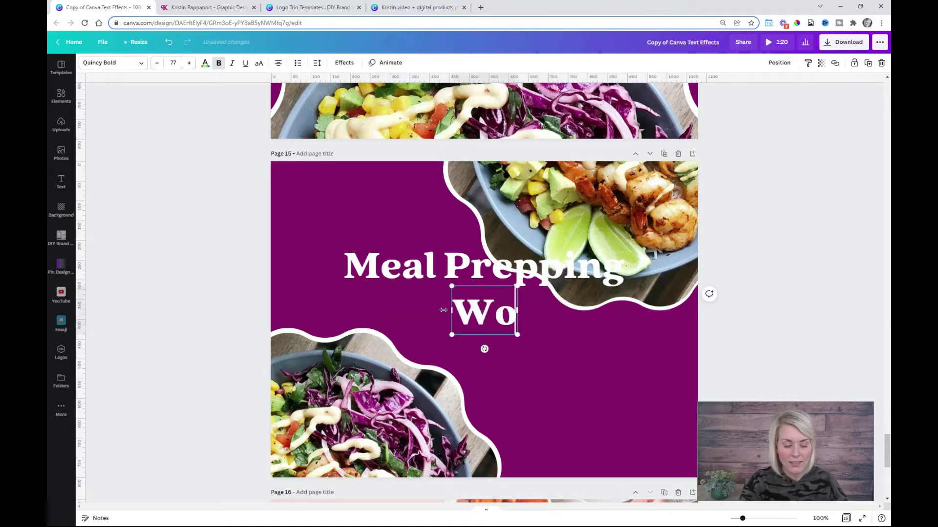
click(519, 347)
- Place Workshop in the empty area beside the salad photo and Meal Prepping in the purple gap above that photo
drag(469, 312, 565, 383)
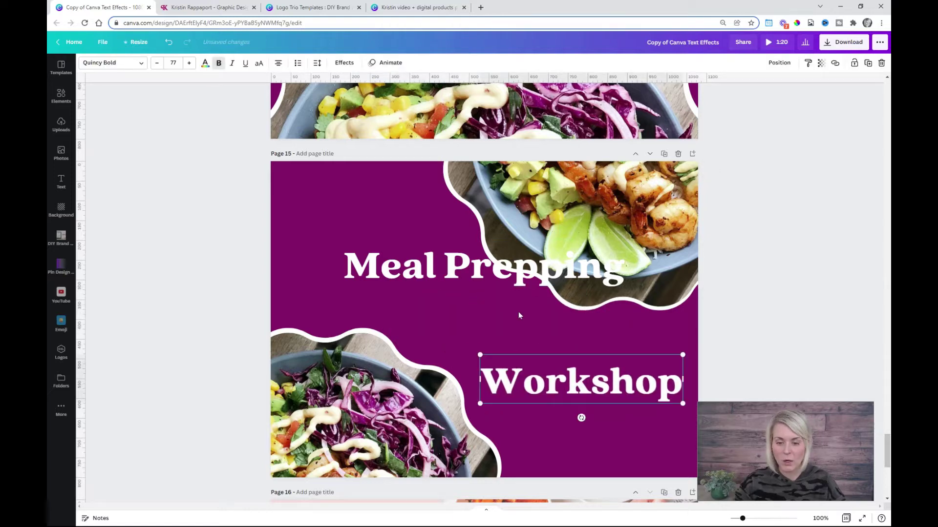
click(409, 270)
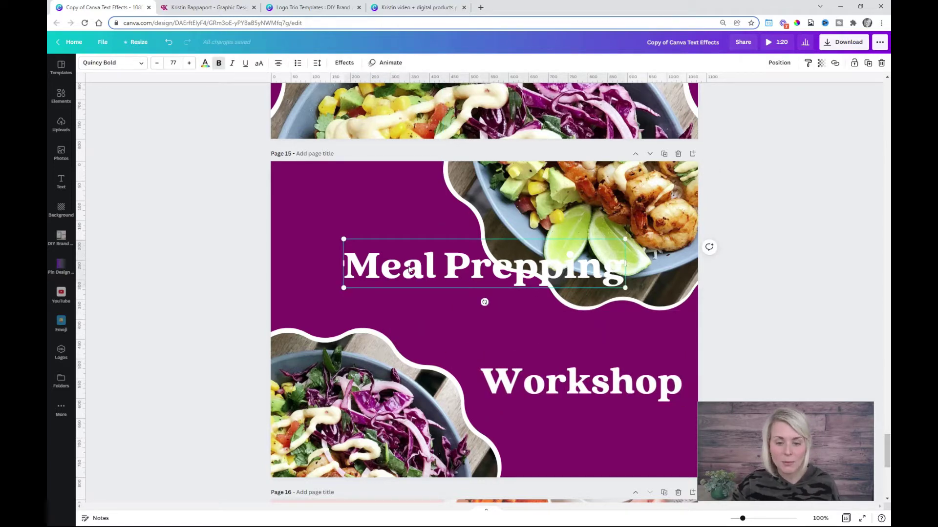
drag(419, 266, 357, 297)
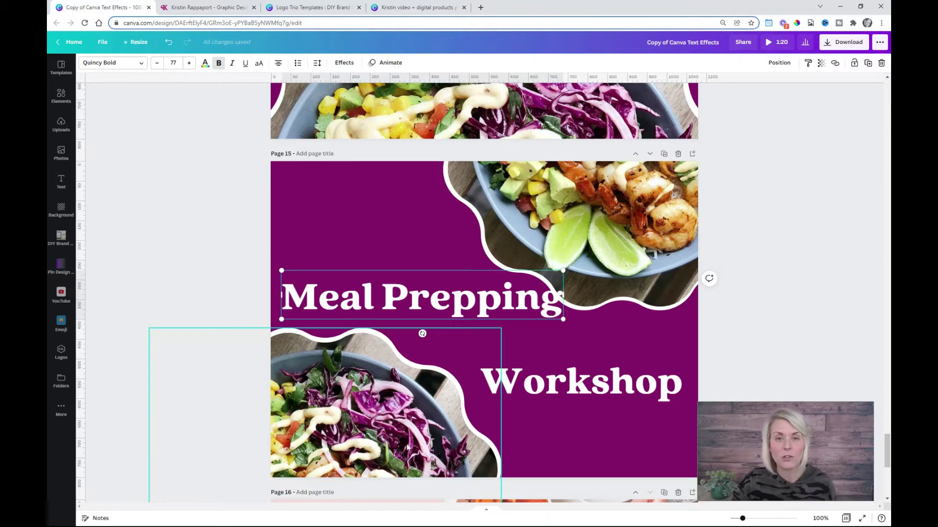
- Give the Meal Prepping text on page 15 a Curve value of 50
click(344, 63)
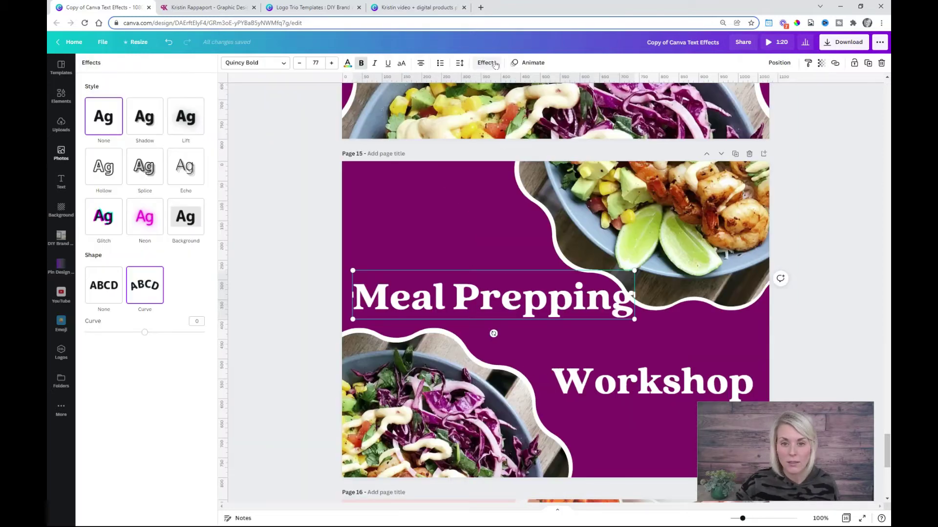
drag(144, 332, 175, 334)
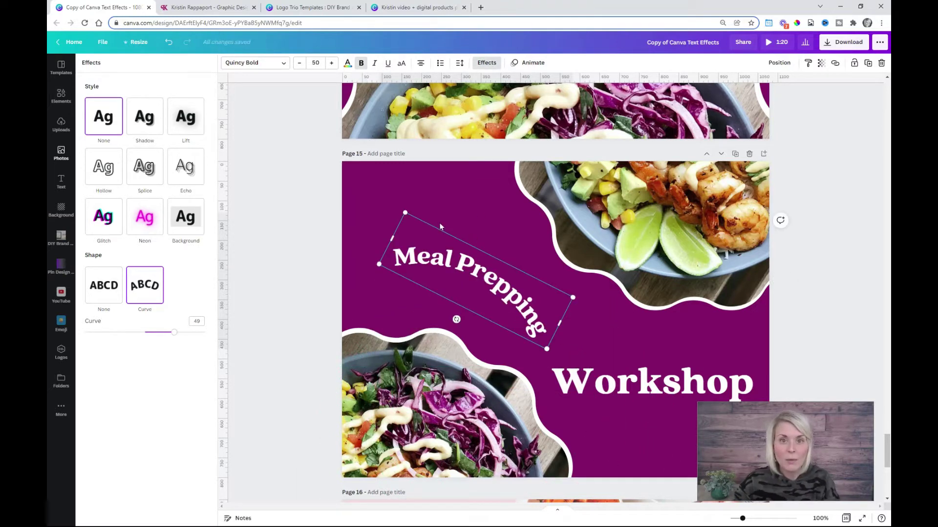
click(197, 321)
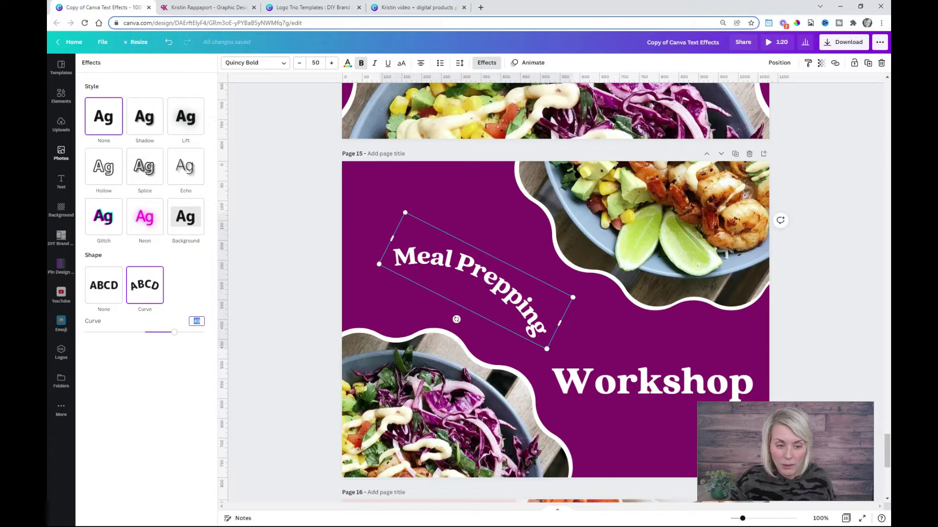
text(50)
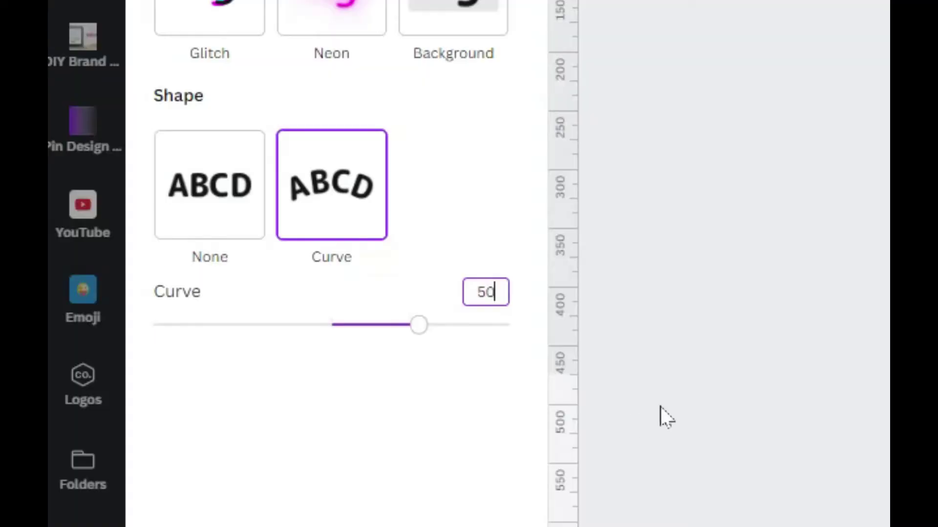
key(Escape)
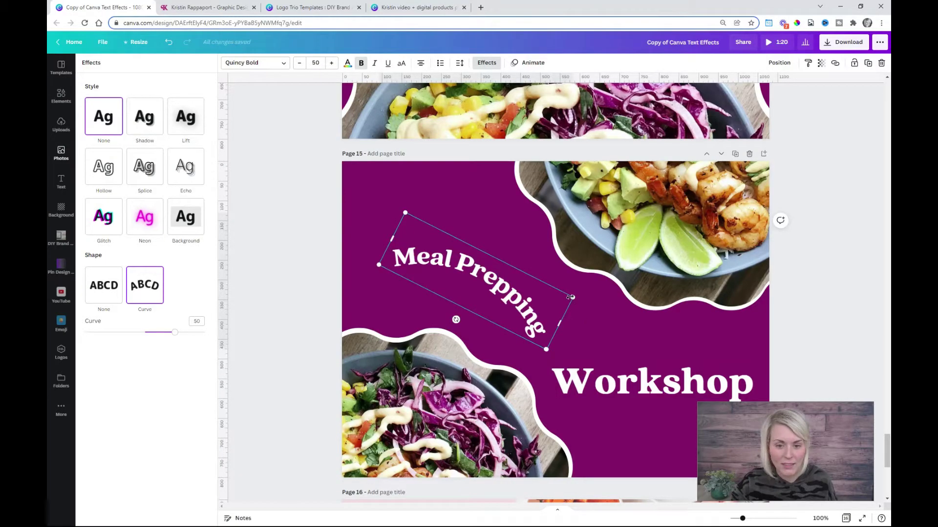
- Apply the Curve shape effect to the Workshop text with a value of -50
click(653, 383)
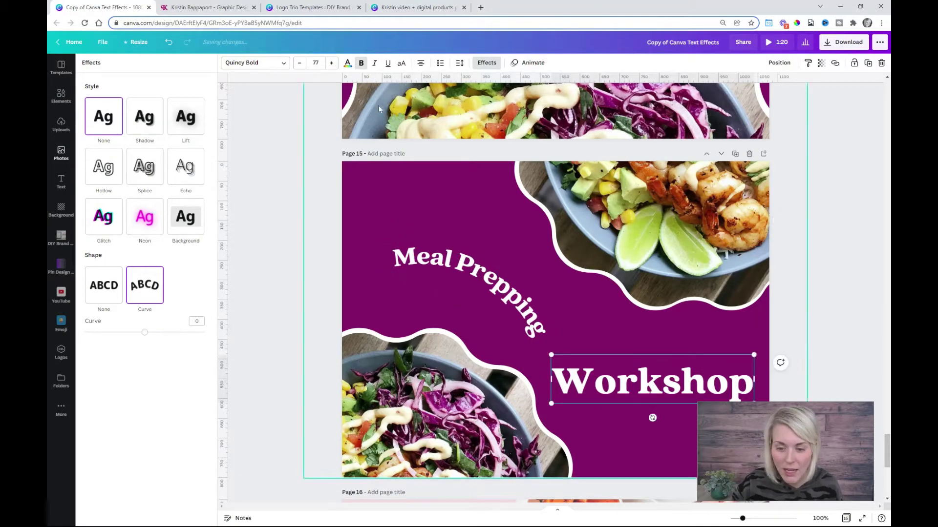
click(144, 284)
click(197, 321)
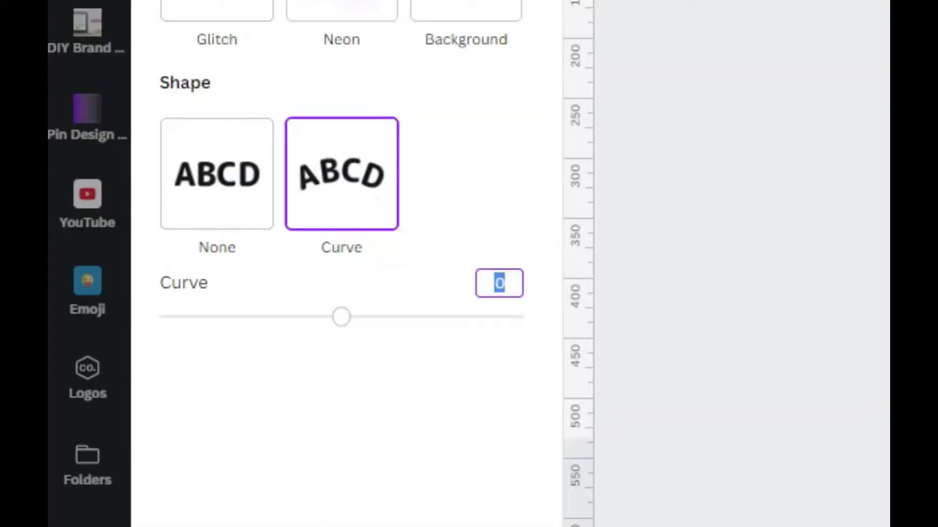
text(-50)
key(Return)
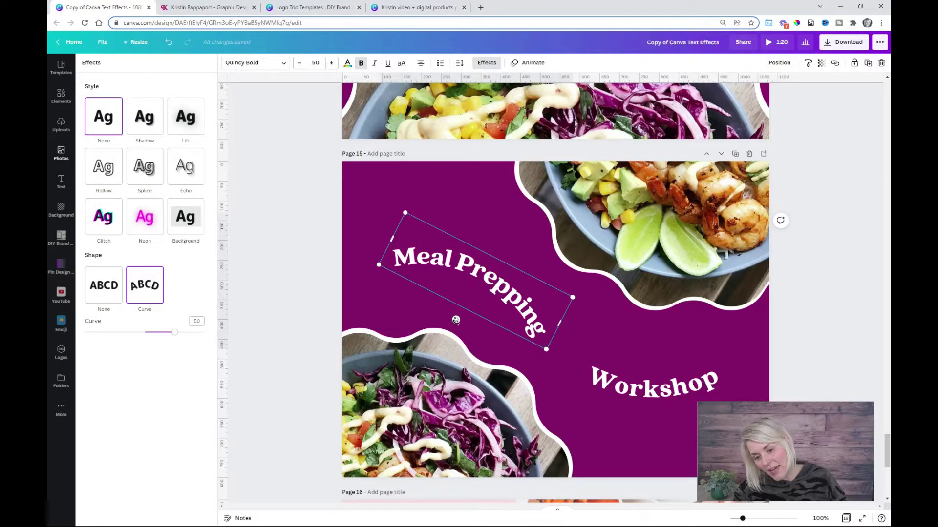
- Rotate and move the two curved texts so they join into one continuous wave, and select both together
drag(477, 336, 466, 325)
drag(658, 379, 628, 322)
mouse_move(624, 361)
mouse_down()
mouse_move(637, 376)
mouse_move(617, 370)
mouse_up()
drag(628, 338, 628, 336)
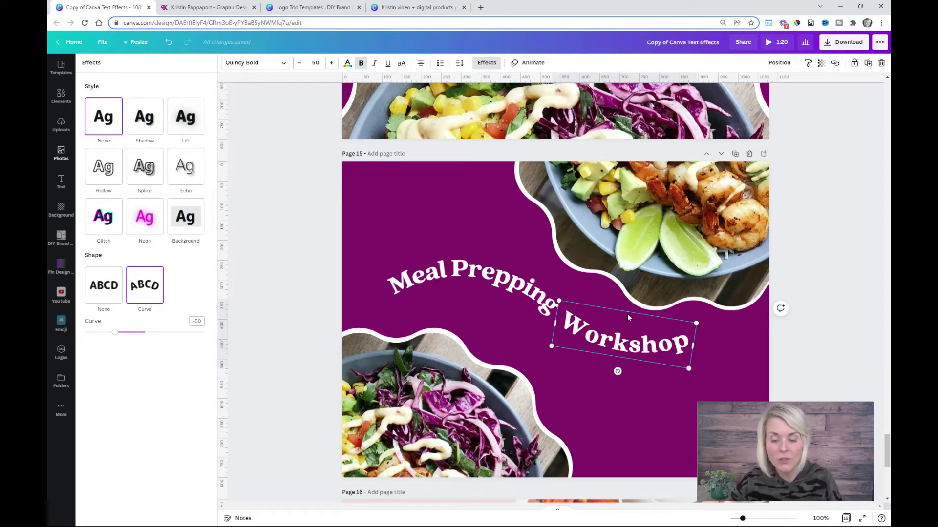
shift+click(469, 276)
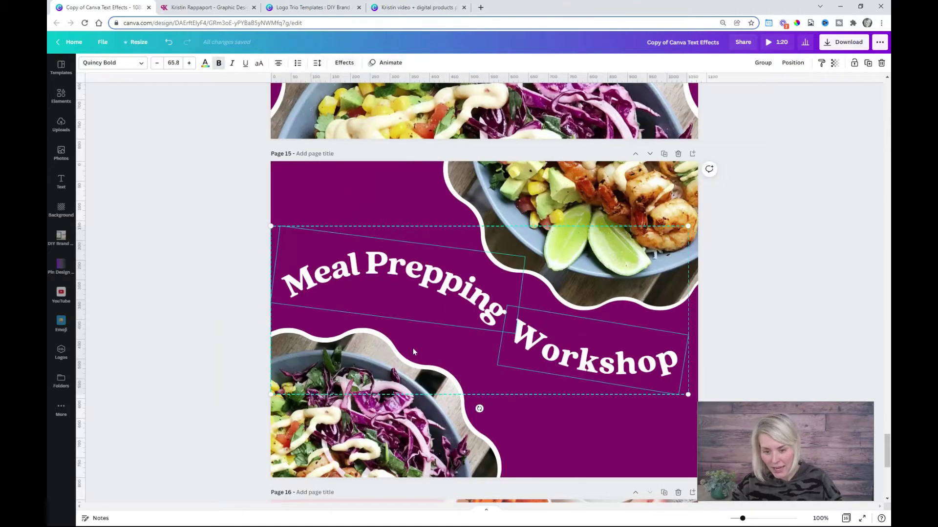
- Move the lower wavy-edged salad photo on page 15 closer to the curved text so it fills the space beneath
click(340, 399)
drag(380, 429, 392, 425)
drag(392, 425, 420, 415)
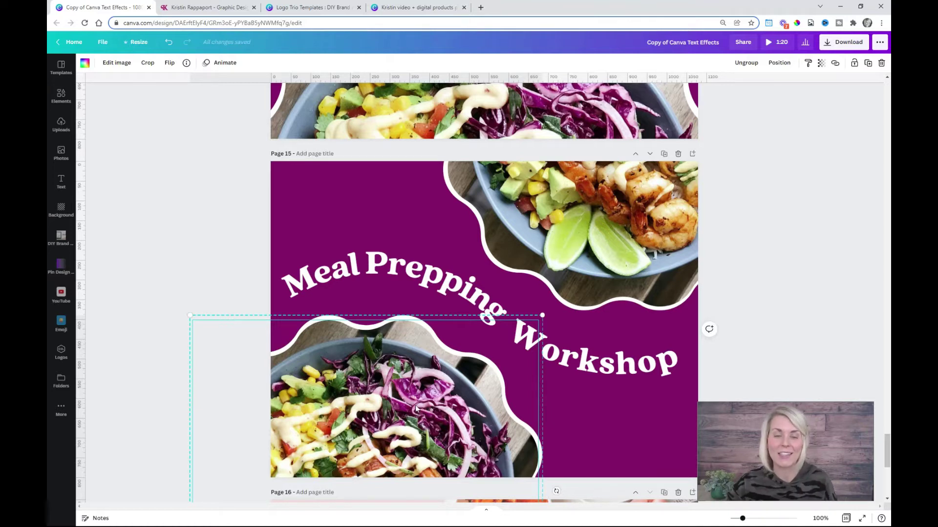
click(417, 306)
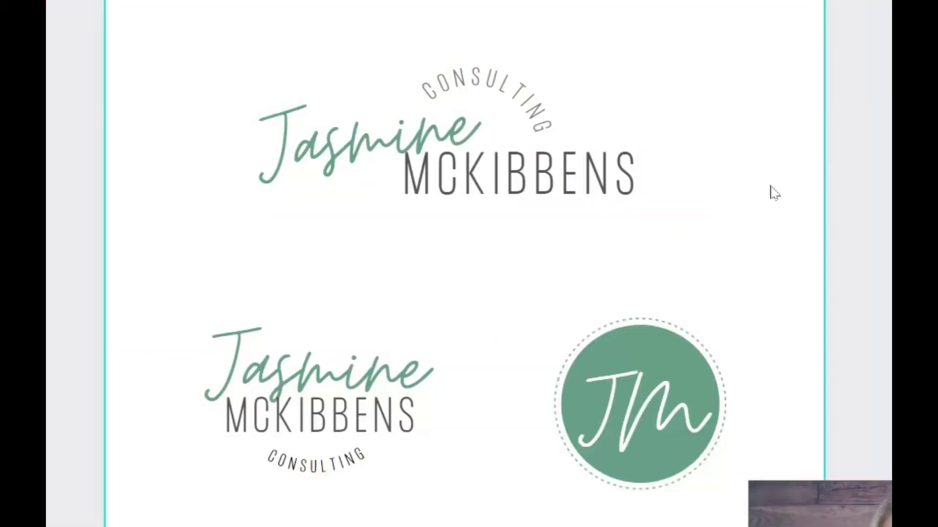
click(550, 128)
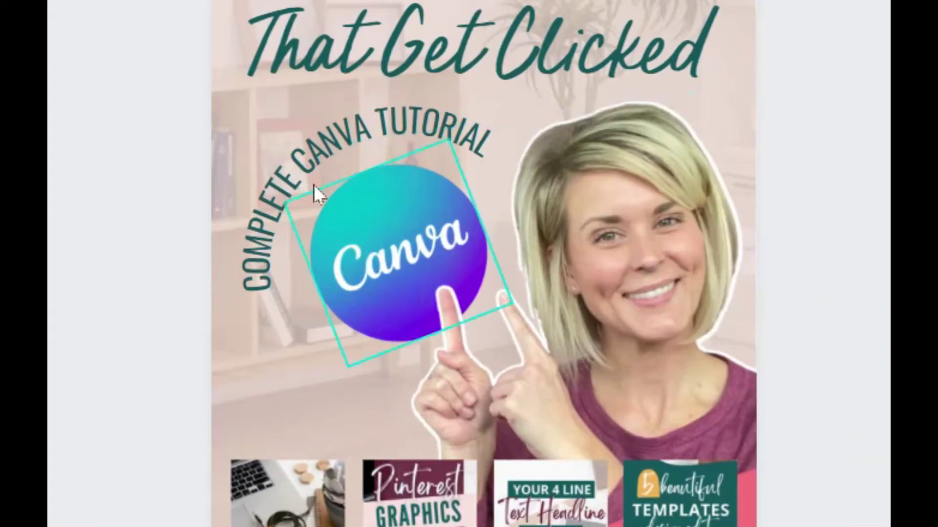
click(300, 172)
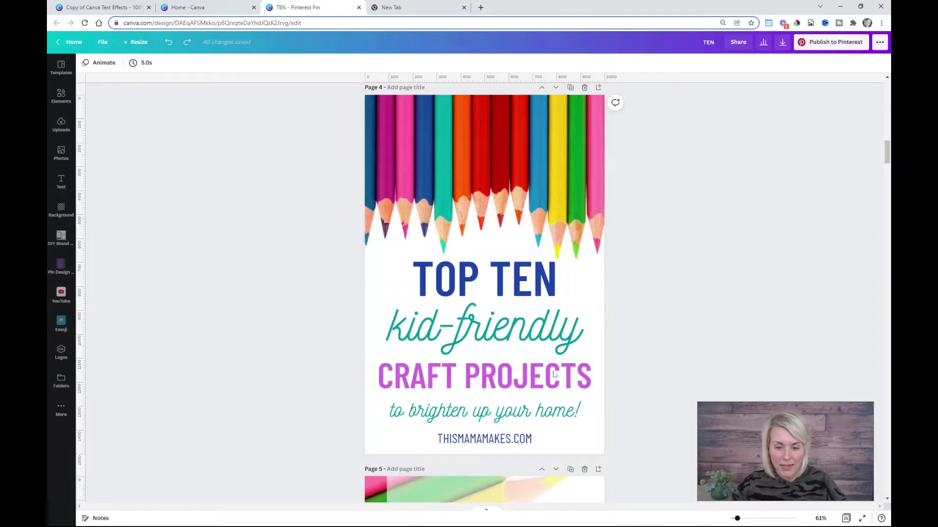
click(599, 365)
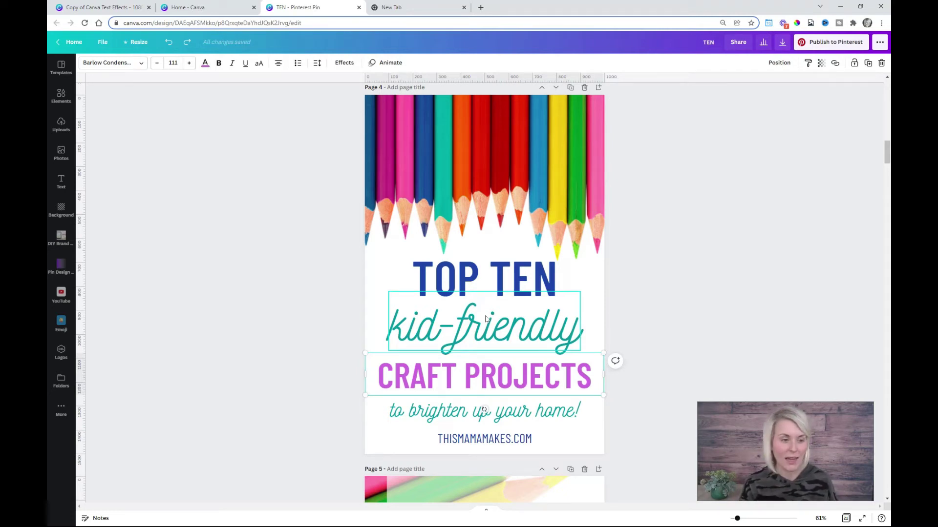
click(759, 268)
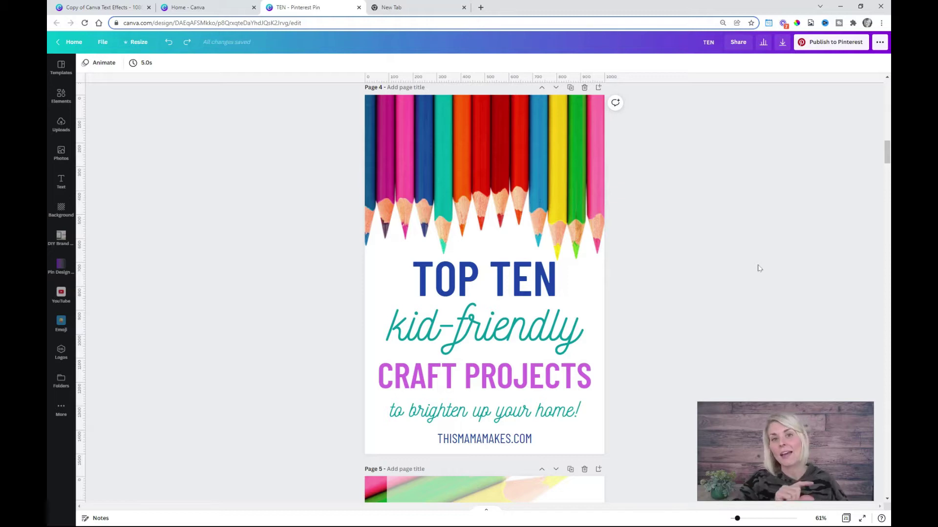
- Paste a magenta bar onto page 4 of the Pinterest pin, widen it to CRAFT PROJECTS and place it behind that heading
key(ctrl+v)
drag(485, 116, 490, 413)
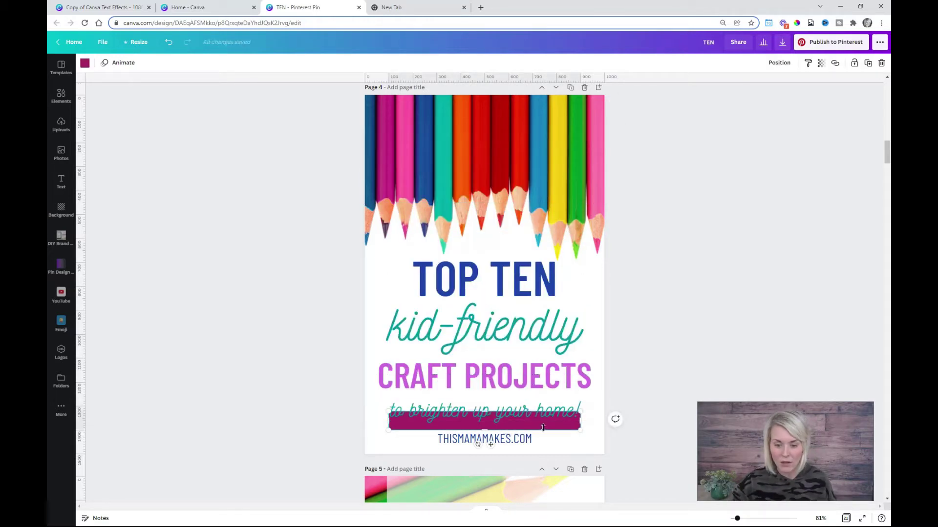
drag(547, 427, 597, 386)
drag(538, 398, 538, 397)
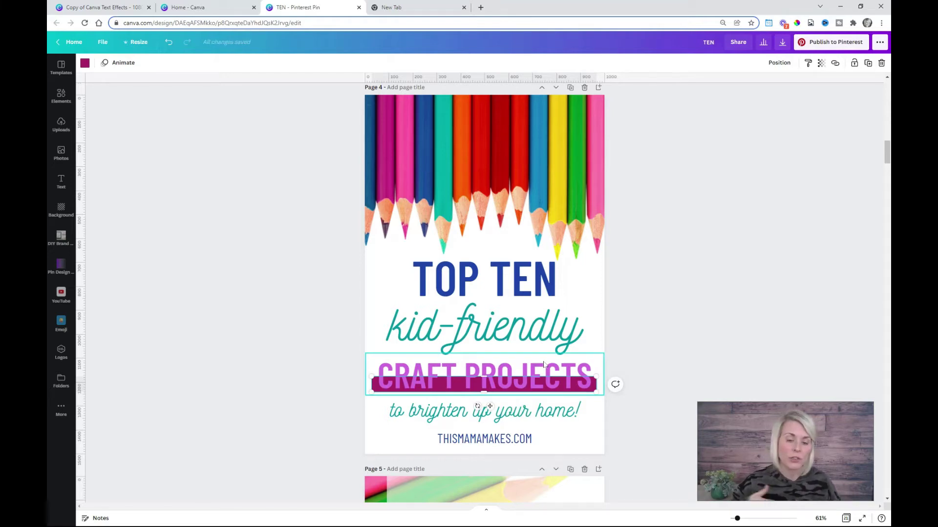
- Adjust the bar to a thin strip along the lower edge of CRAFT PROJECTS and color it yellow
key(Down)
key(Down)
key(Down)
key(Down)
key(Down)
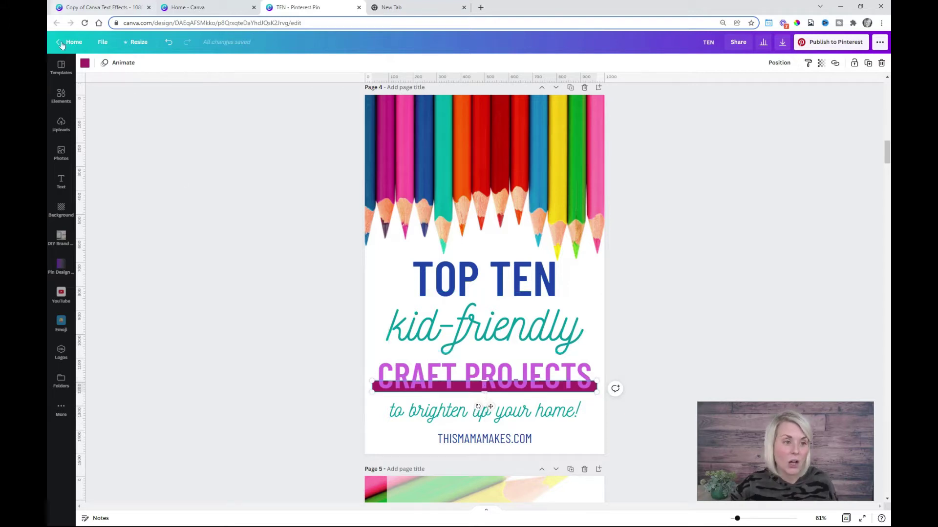
click(85, 63)
click(157, 374)
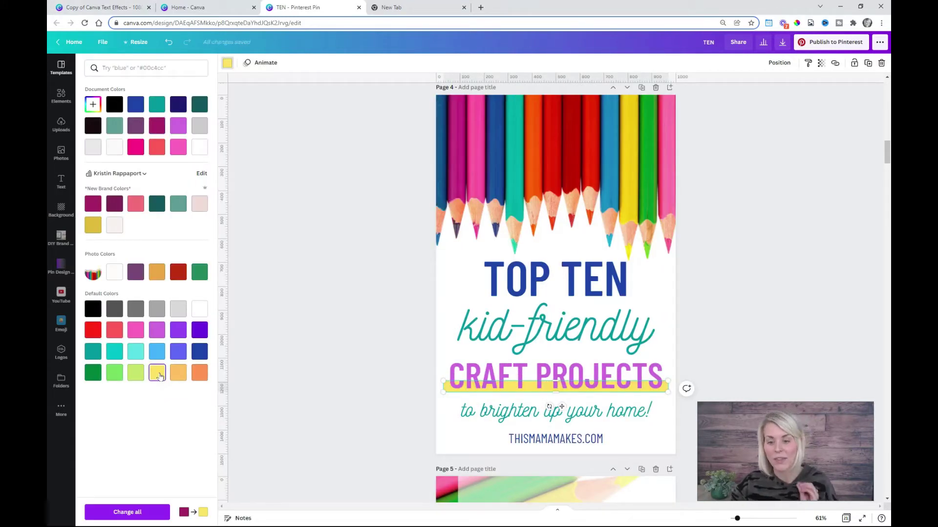
- Paste another magenta rectangle onto page 4 of the pin and shrink it to a box framing the TOP TEN heading
key(Escape)
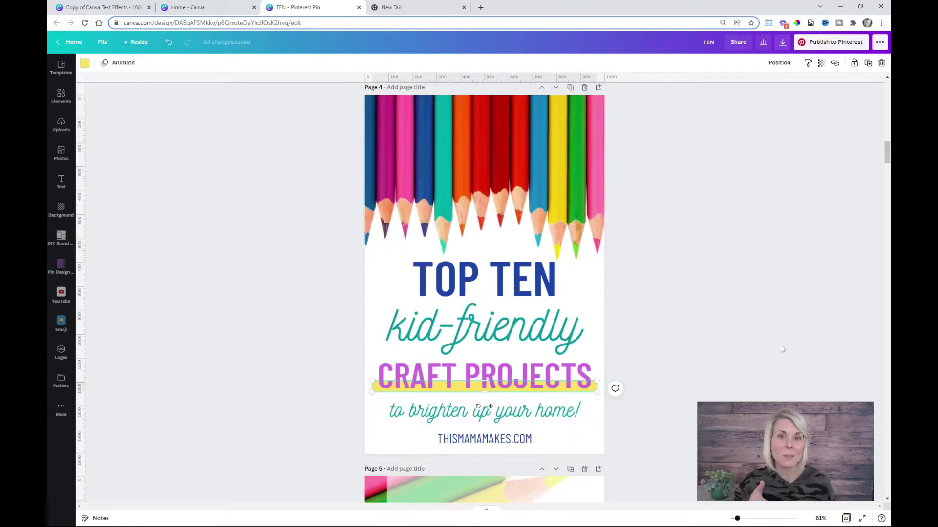
click(783, 347)
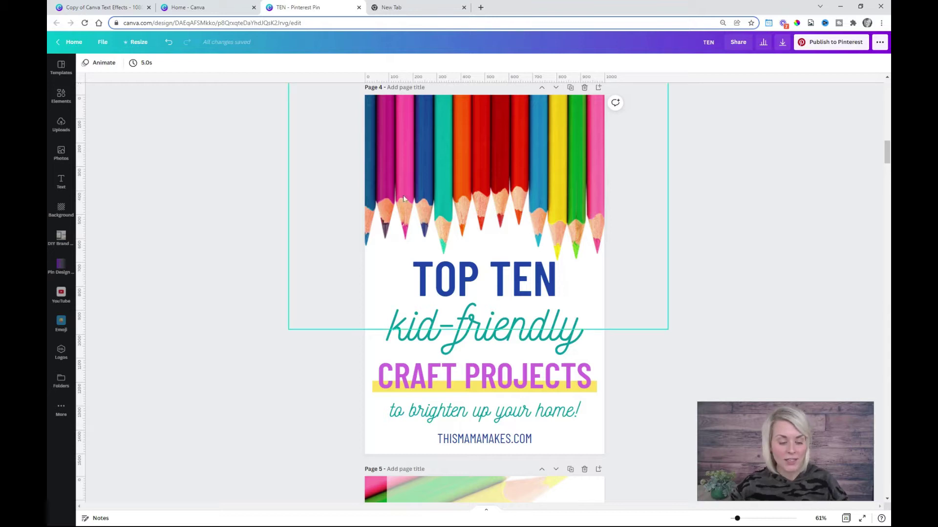
key(ctrl+v)
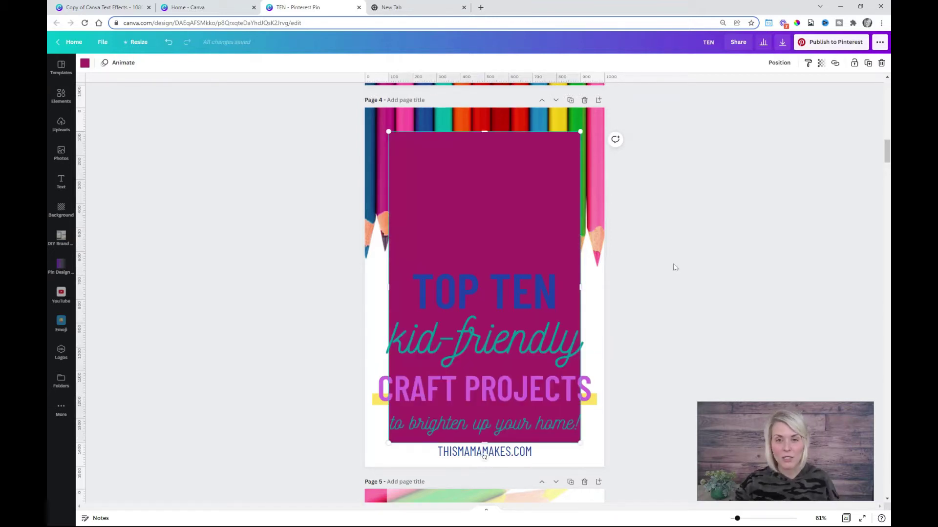
drag(484, 155, 495, 263)
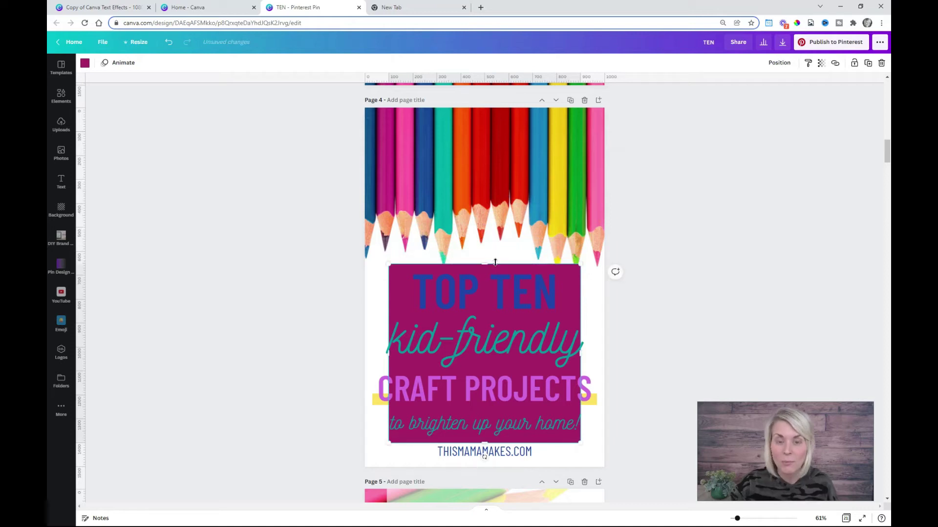
drag(485, 442, 489, 319)
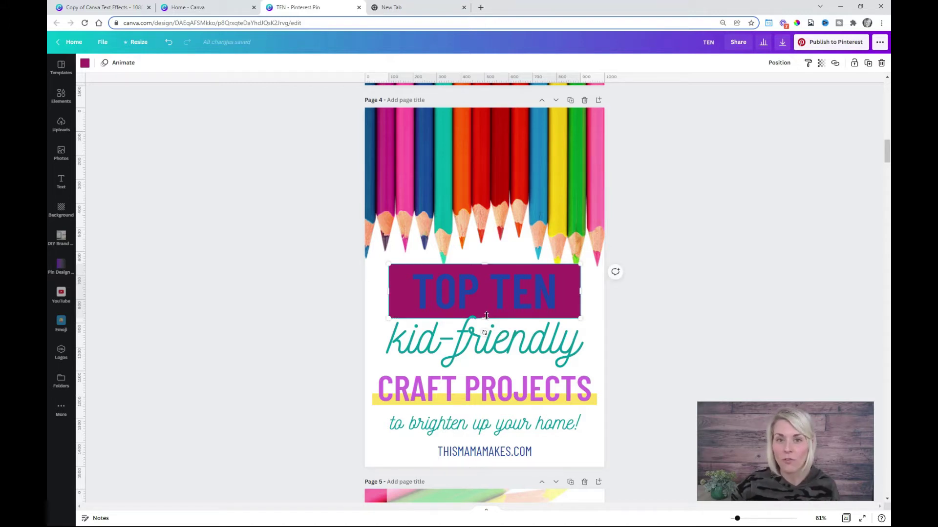
drag(389, 291, 401, 286)
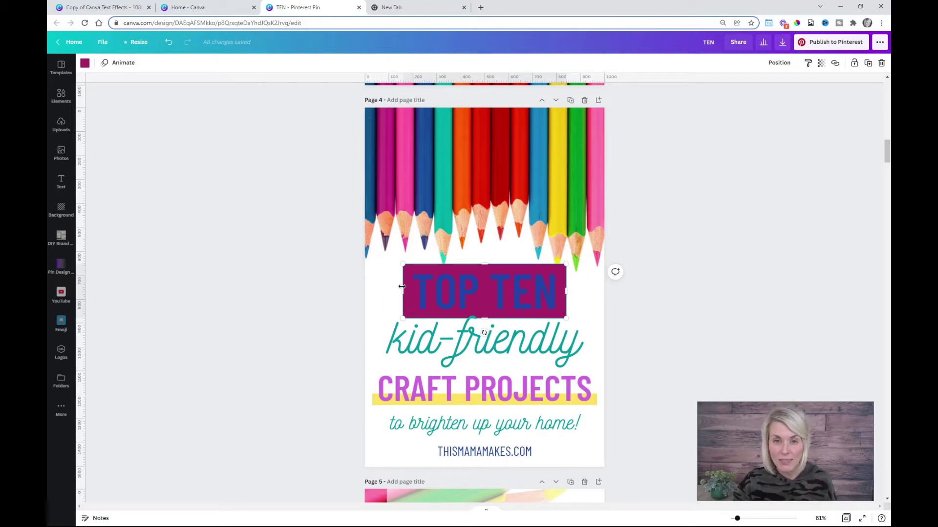
- Recolor the box behind TOP TEN to deep purple and make the heading text white
click(478, 283)
click(486, 292)
click(486, 292)
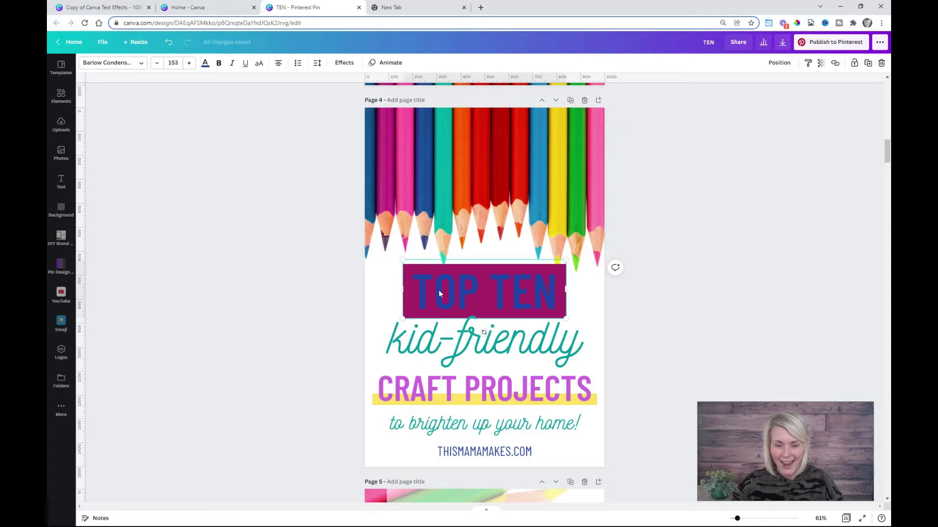
click(205, 63)
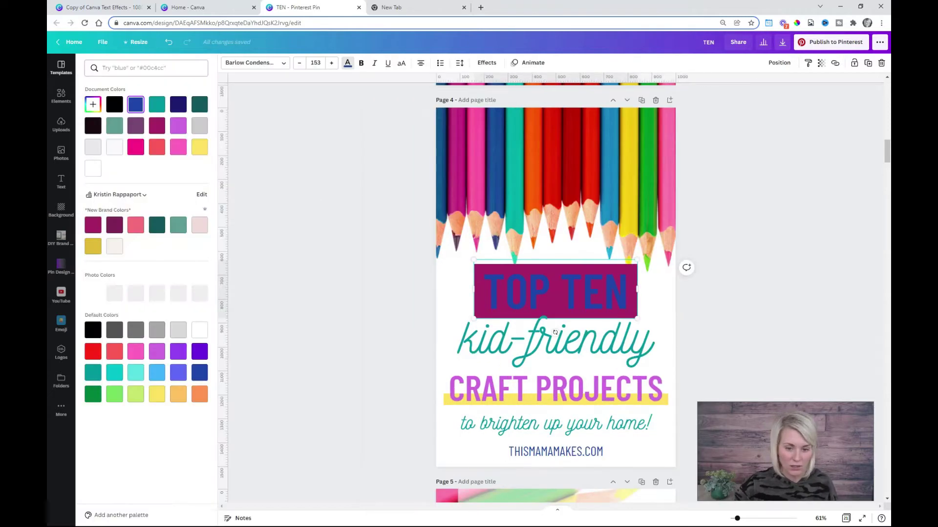
click(93, 296)
click(85, 63)
click(179, 351)
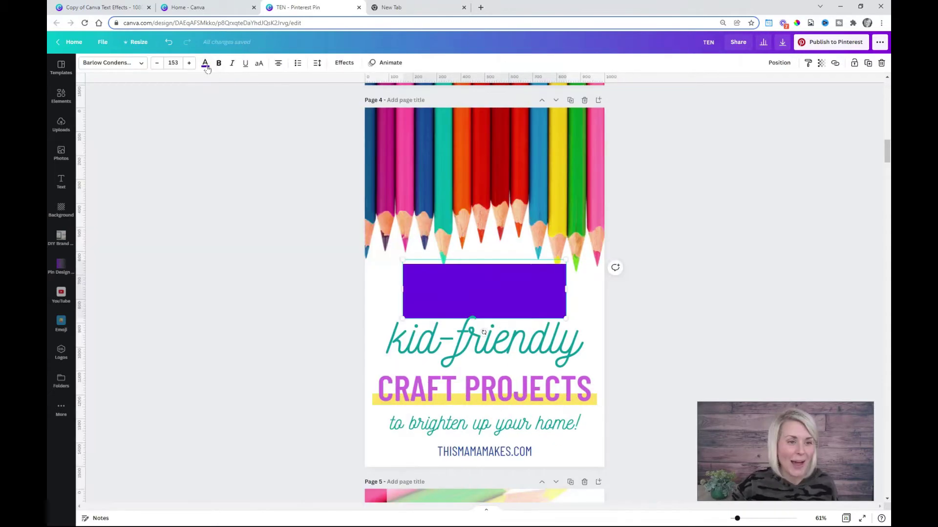
click(206, 64)
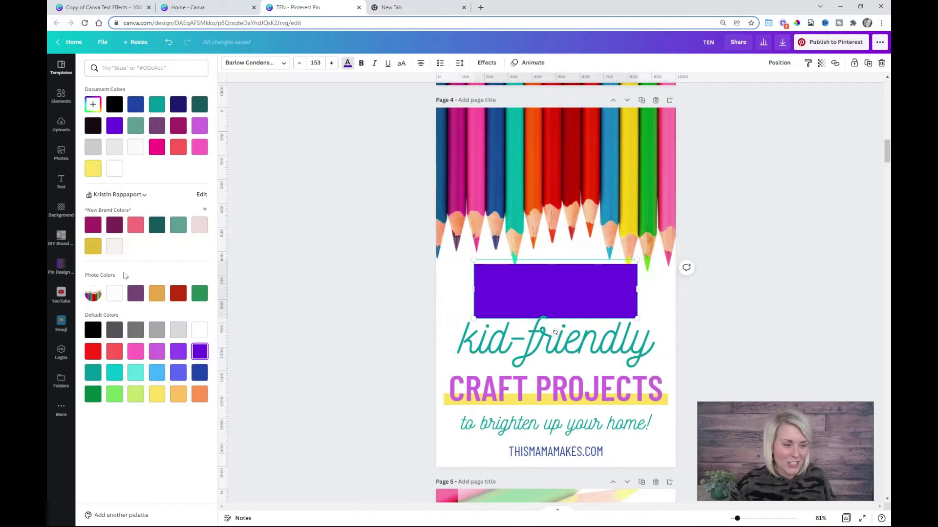
click(115, 293)
key(Escape)
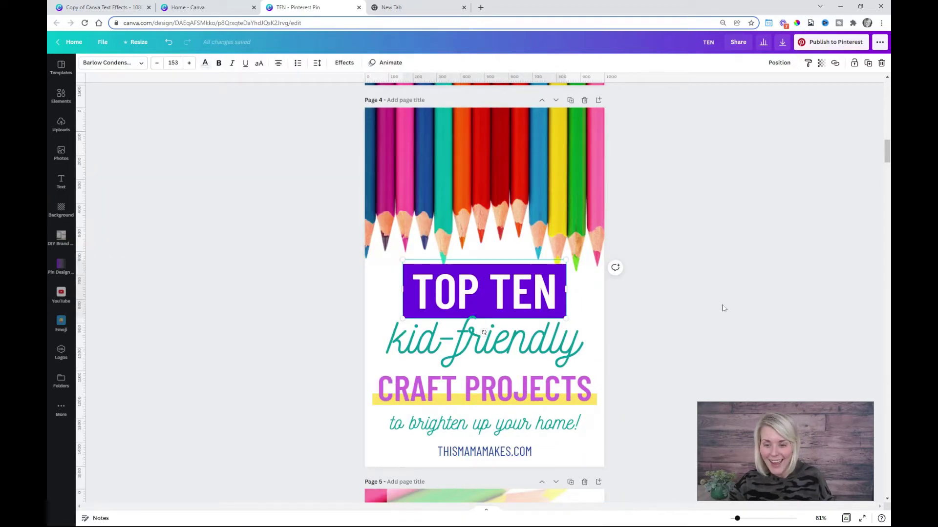
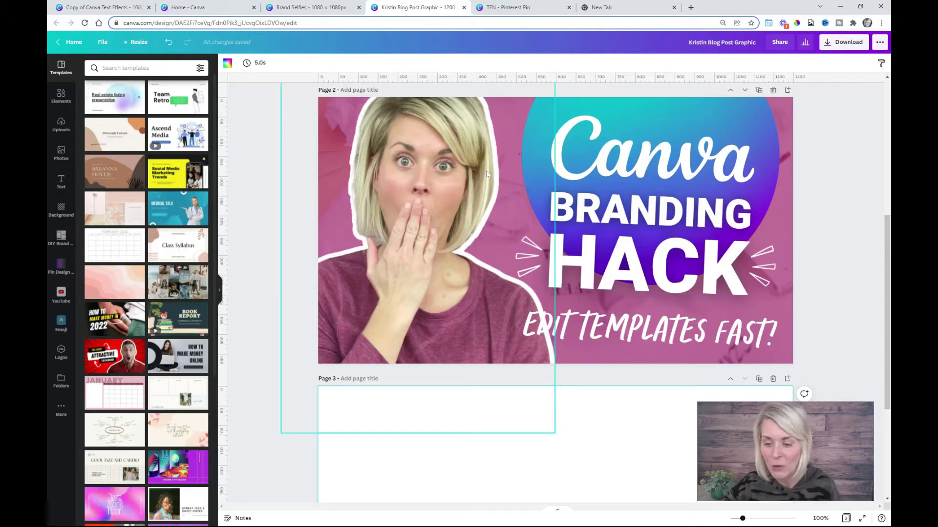
- Apply the Shadow effect to EDIT TEMPLATES FAST! on page 2 of the blog post graphic, with offset 29 and direction 124
click(618, 337)
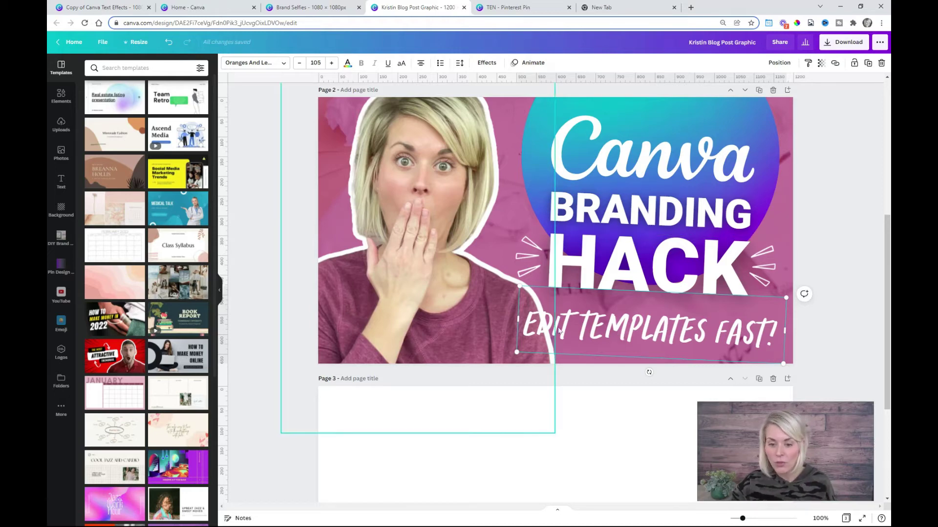
click(485, 64)
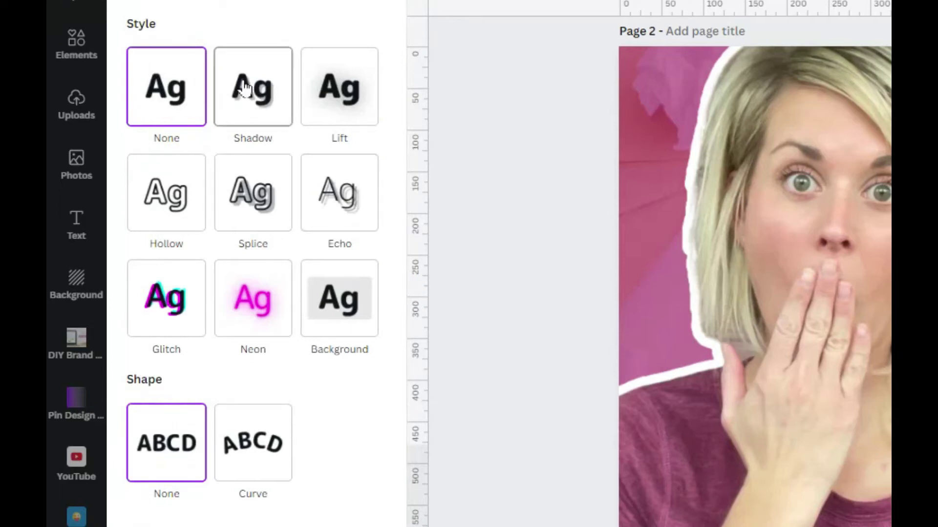
click(142, 119)
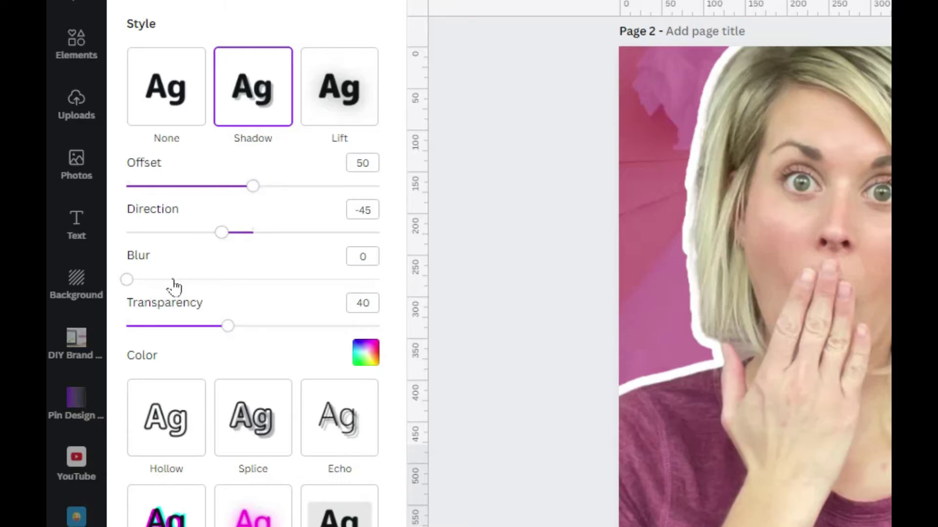
drag(253, 186, 212, 187)
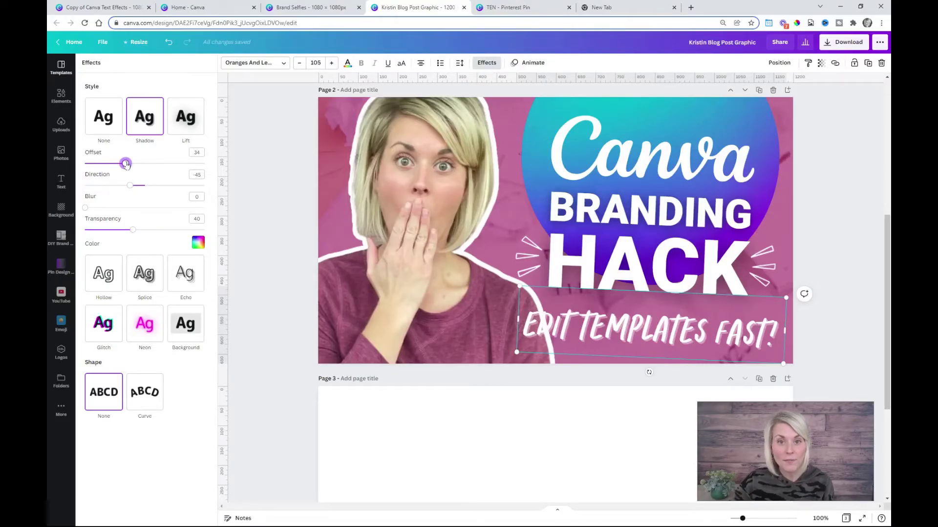
drag(126, 164, 168, 188)
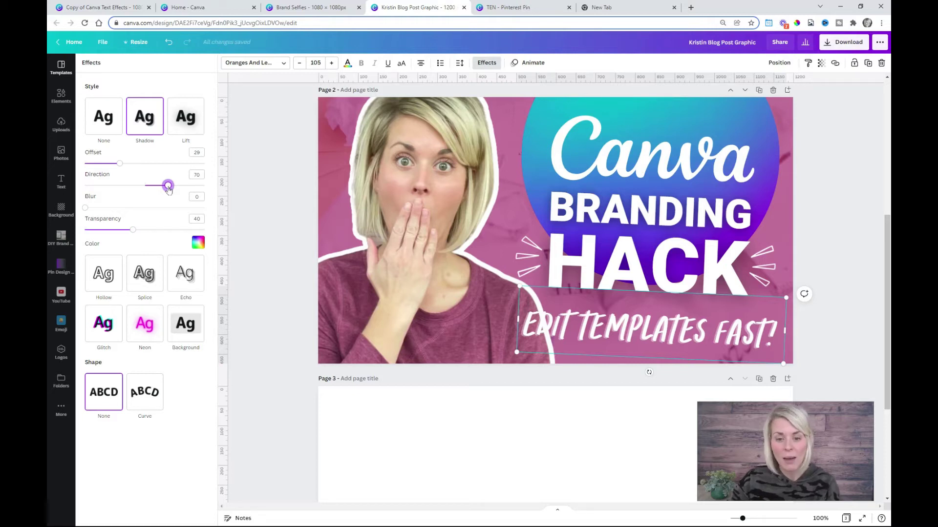
drag(168, 188, 186, 188)
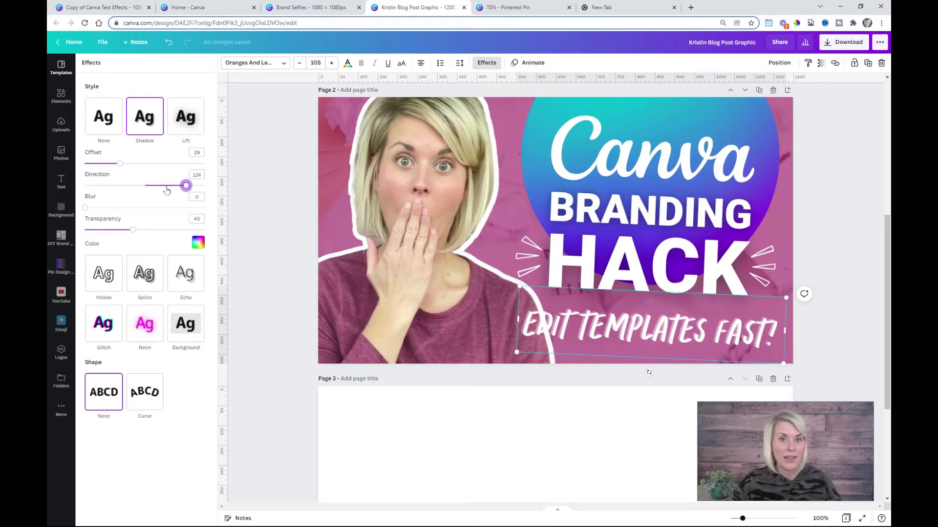
- Color the shadow of EDIT TEMPLATES FAST! dark plum and set its transparency to 100
click(198, 242)
click(174, 275)
drag(137, 230, 211, 230)
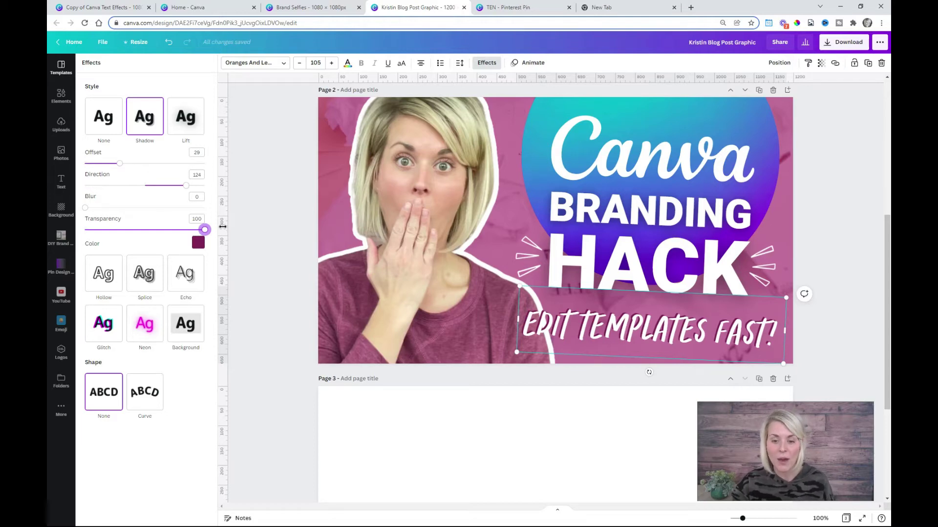
click(841, 339)
- Apply the Lift effect at intensity 100 to BRANDING and add the Lift effect to HACK as well
scroll(842, 339, up, 1)
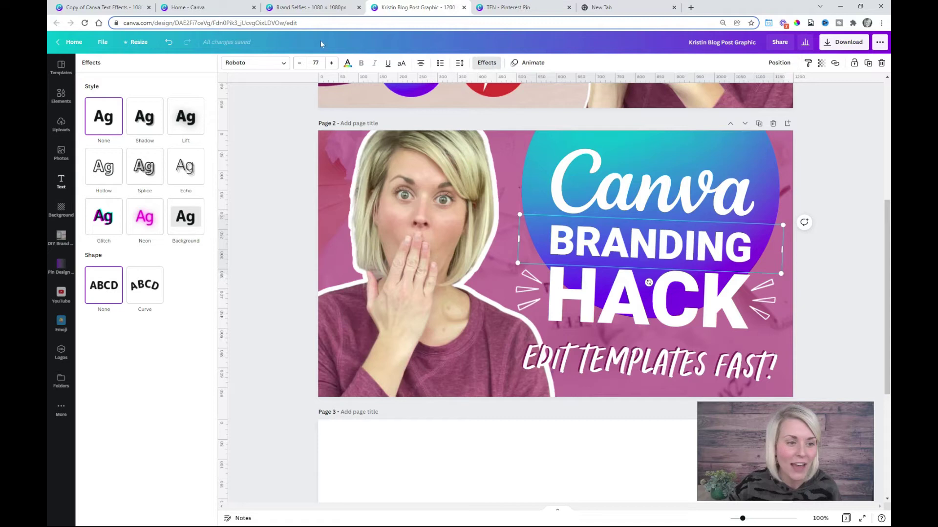
click(181, 127)
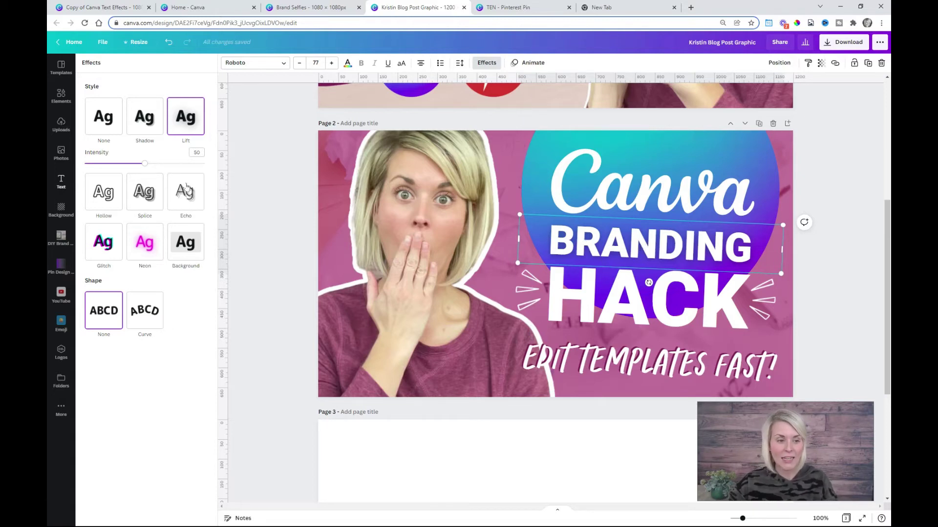
drag(145, 163, 203, 174)
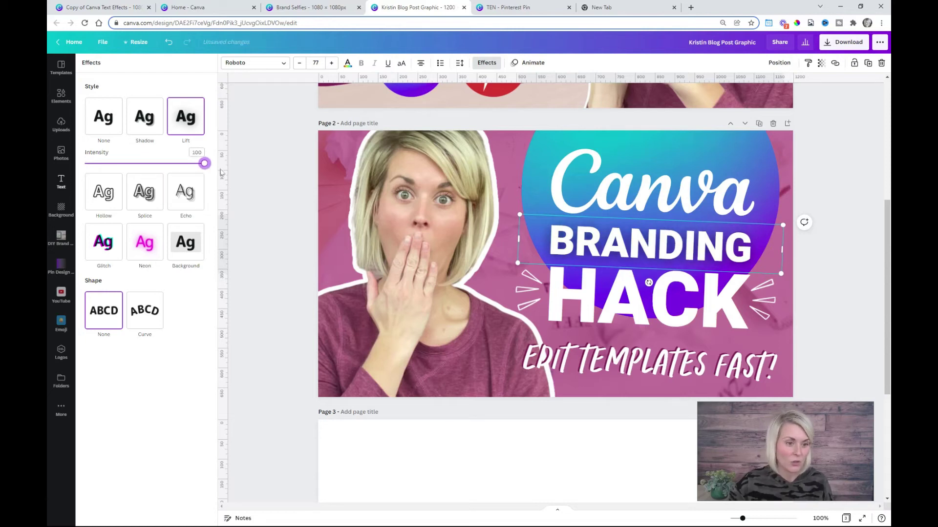
click(542, 325)
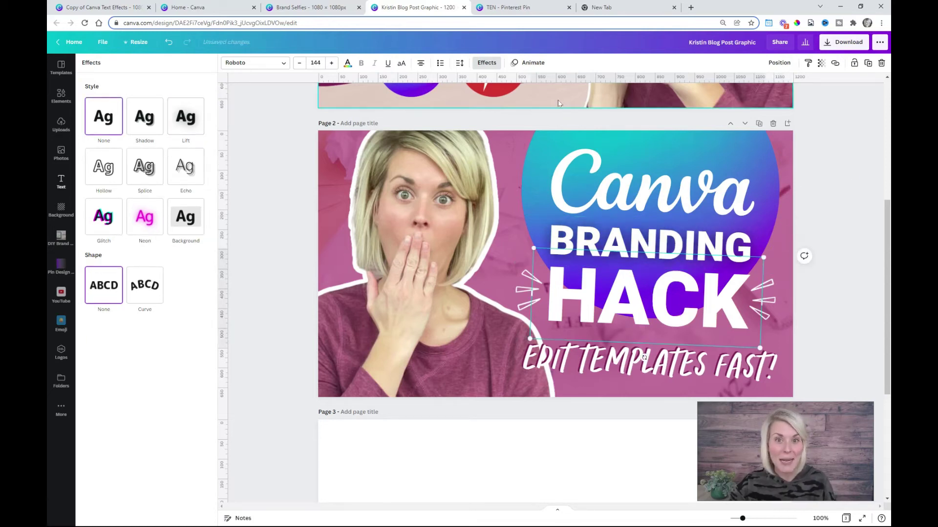
click(490, 63)
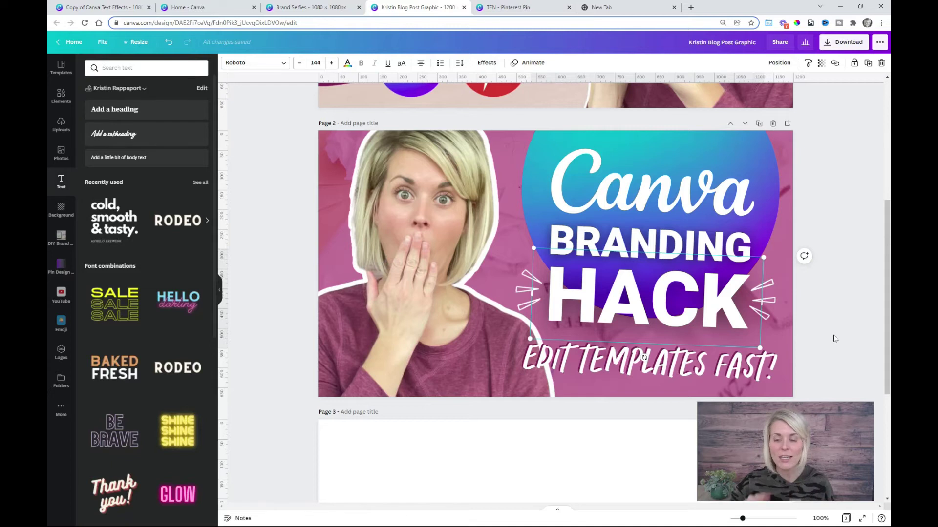
- Group the BRANDING and HACK texts on page 2 and move them together as one object
click(672, 239)
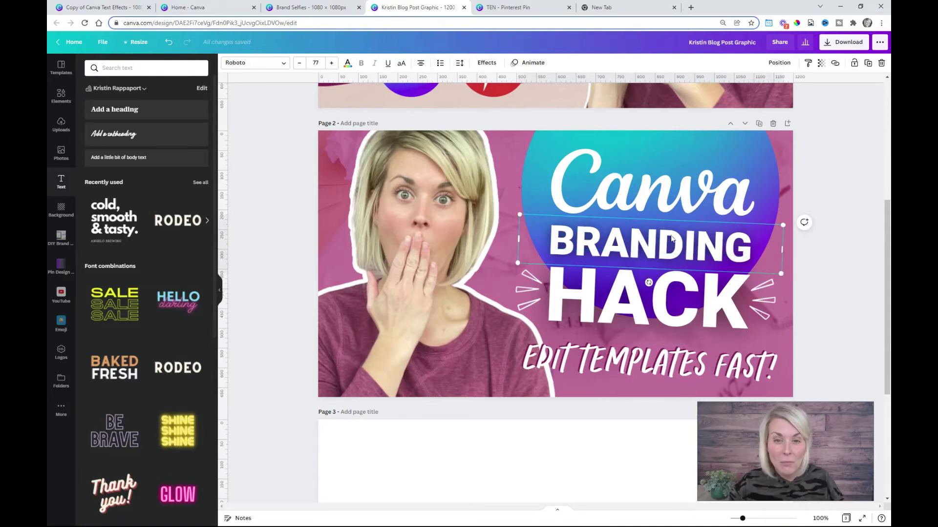
shift+click(665, 294)
key(ctrl+g)
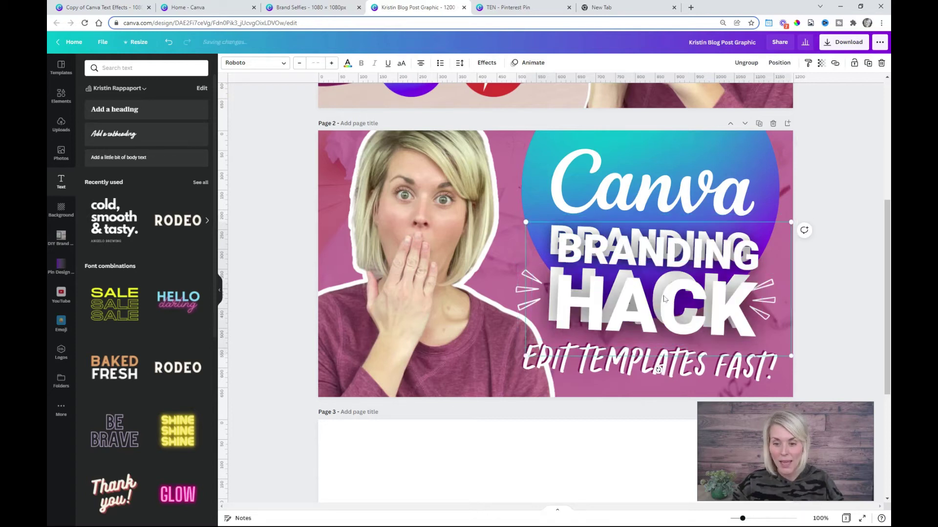
drag(680, 288, 681, 289)
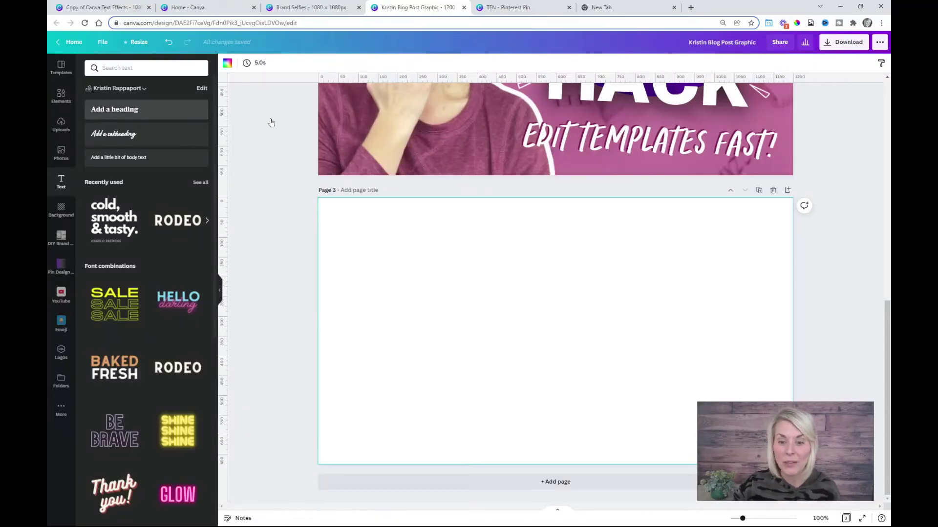
- Add a heading to the blank page 3 with the text "Super Simple"
click(114, 109)
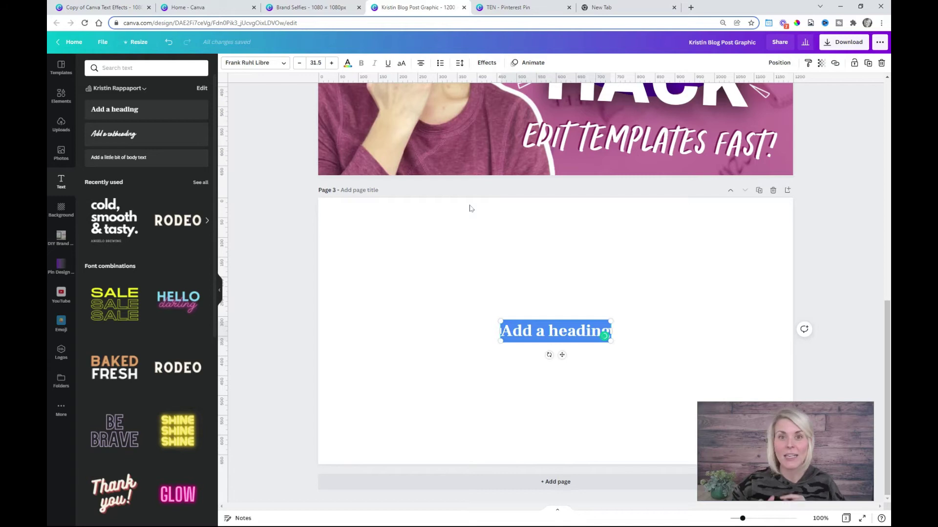
drag(576, 337, 465, 262)
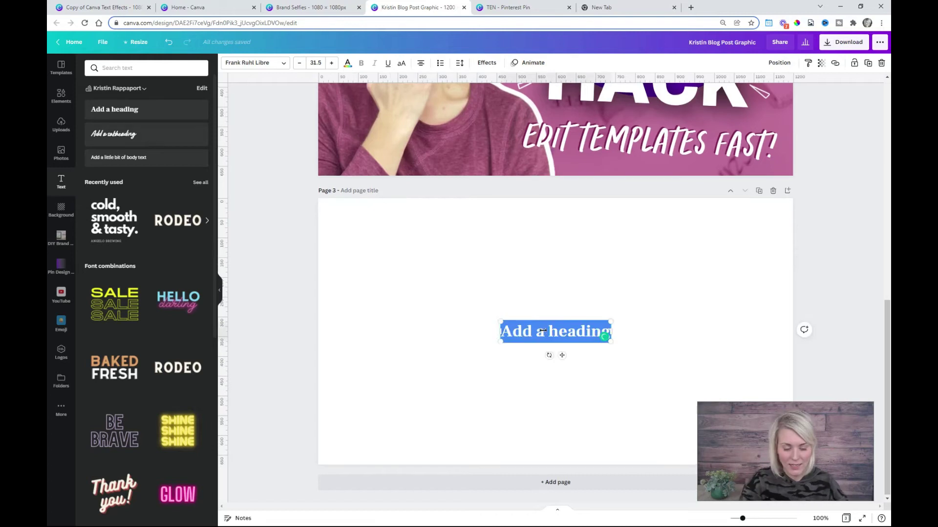
text(sUPER)
key(BackSpace)
key(BackSpace)
key(BackSpace)
key(BackSpace)
key(BackSpace)
text(Super Simple)
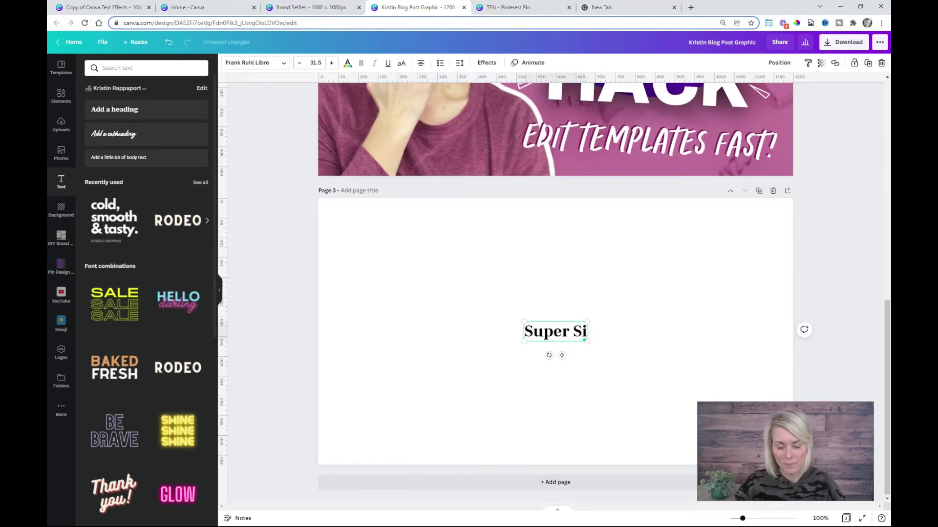
- Move the heading up and duplicate it into separate lines reading "and Eye-Catching", "CANVA", "TEXT" and "EFFECTS"
drag(561, 355, 514, 272)
key(ctrl+d)
text(and Eye-Catching)
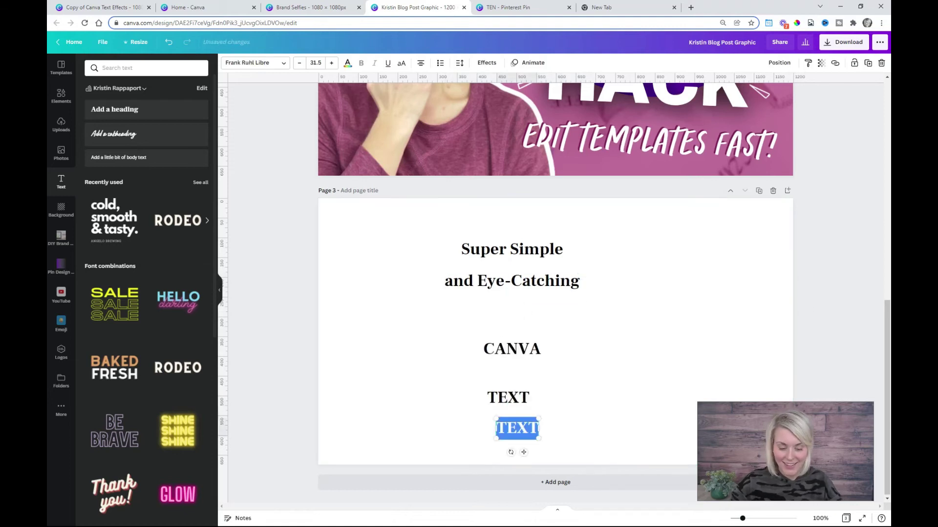
text(EFFECTS)
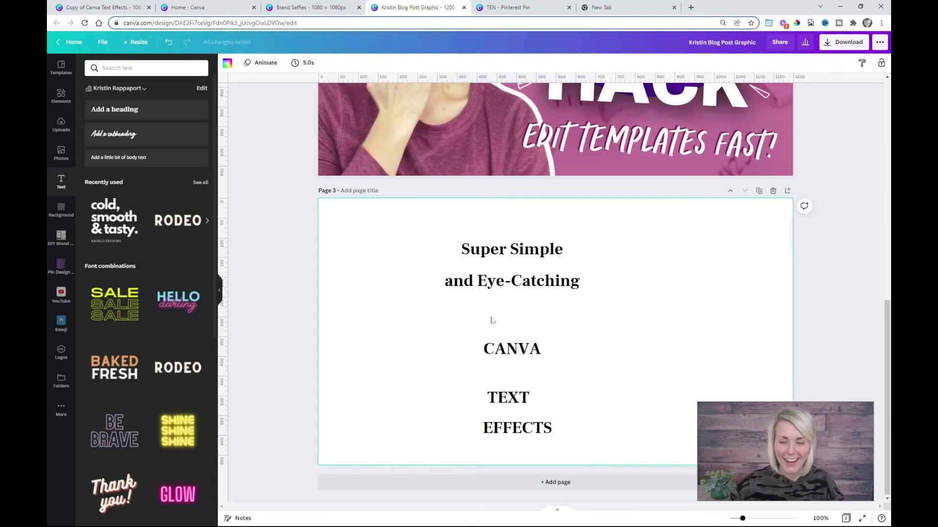
- Stack the five separate text lines on page 3 closely beneath each other, aligned along their left edges
drag(262, 195, 523, 302)
drag(513, 250, 498, 264)
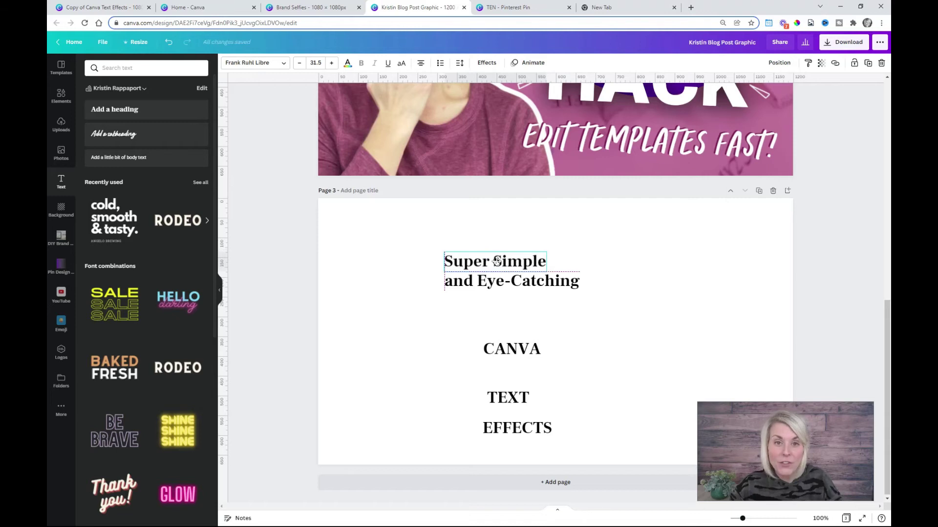
drag(515, 348, 476, 300)
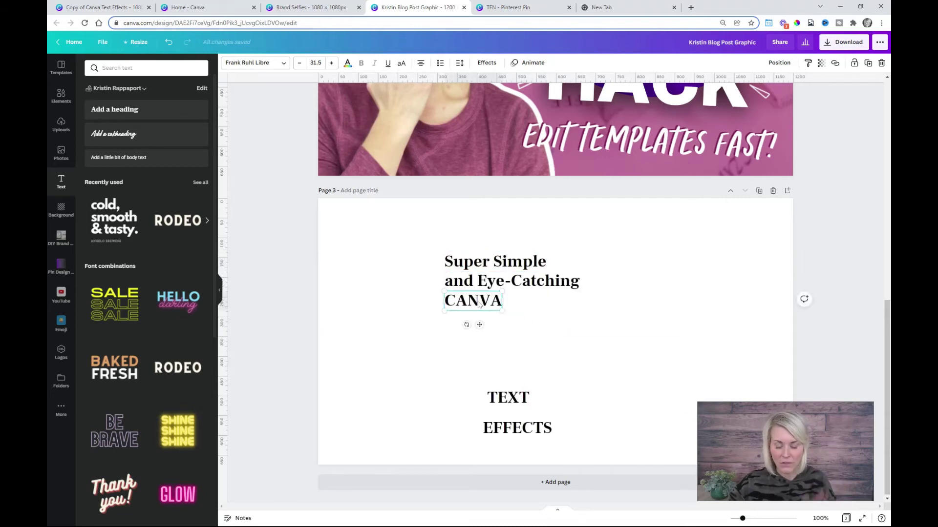
drag(508, 397, 465, 321)
drag(505, 427, 465, 369)
key(ctrl+plus)
key(ctrl+plus)
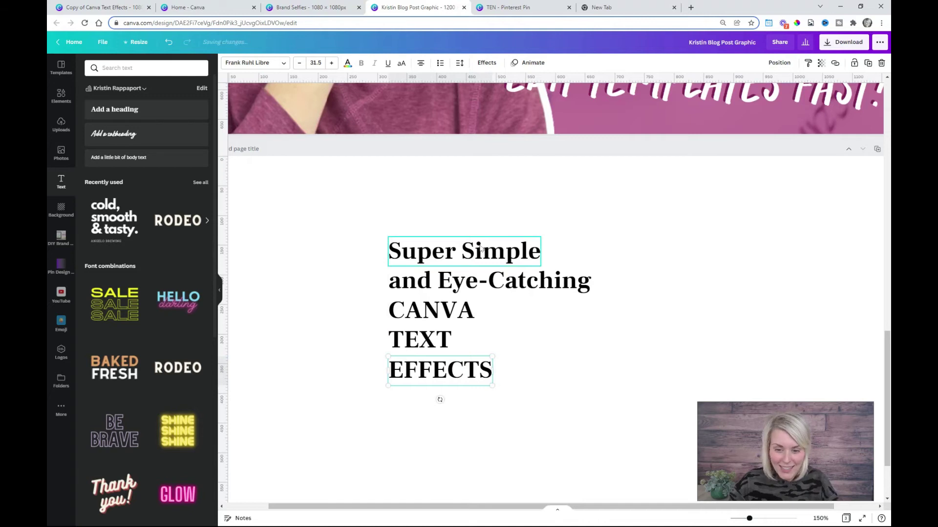
- Enlarge "Super Simple", "CANVA", "TEXT" and "EFFECTS" to match the width of "and Eye-Catching", and even out the gaps between lines
click(534, 239)
drag(542, 240, 588, 212)
click(430, 311)
drag(475, 322, 593, 362)
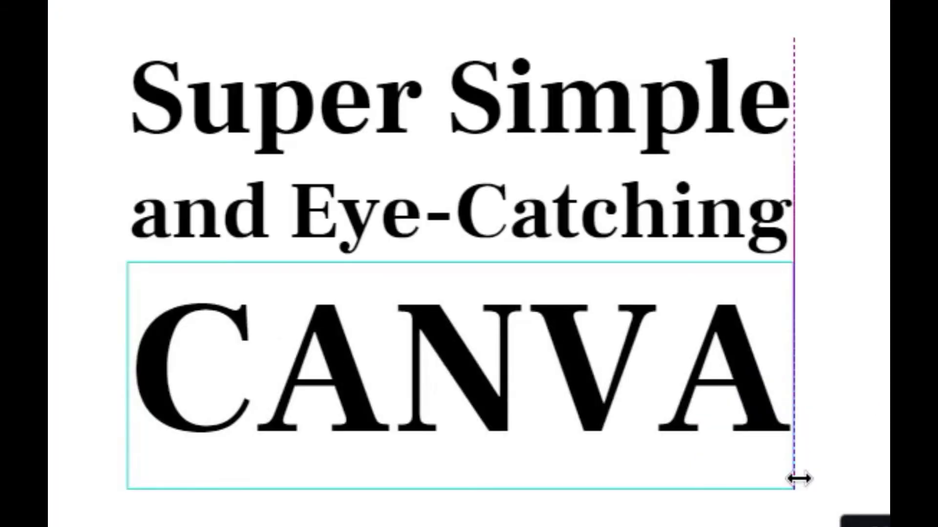
drag(800, 479, 796, 477)
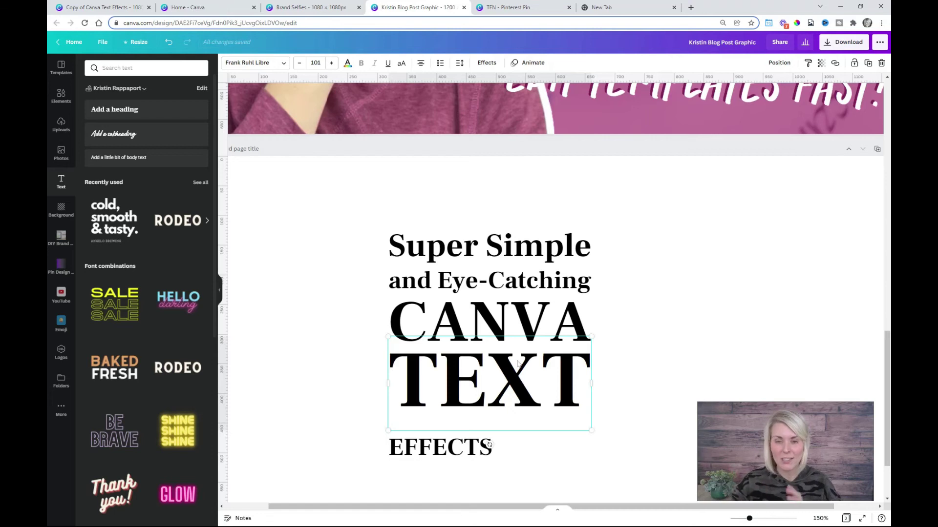
click(476, 438)
drag(493, 431, 590, 392)
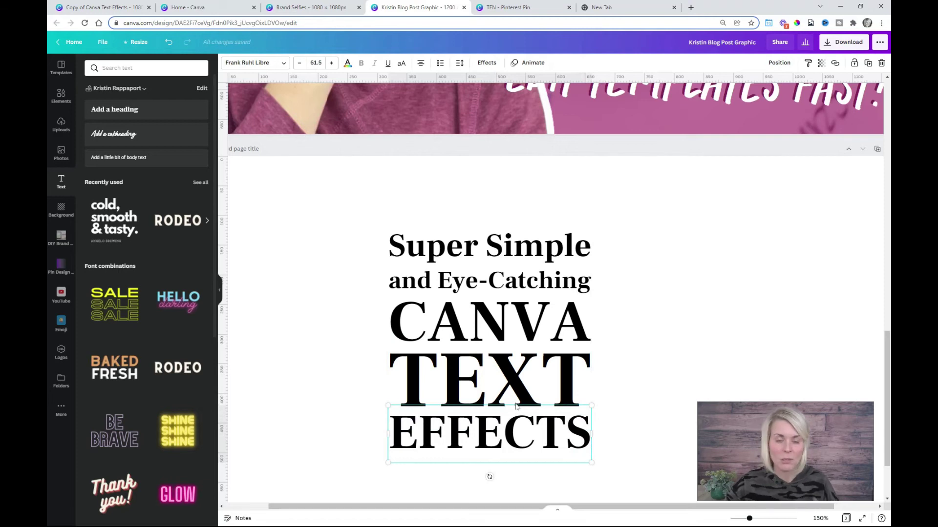
click(487, 330)
click(495, 368)
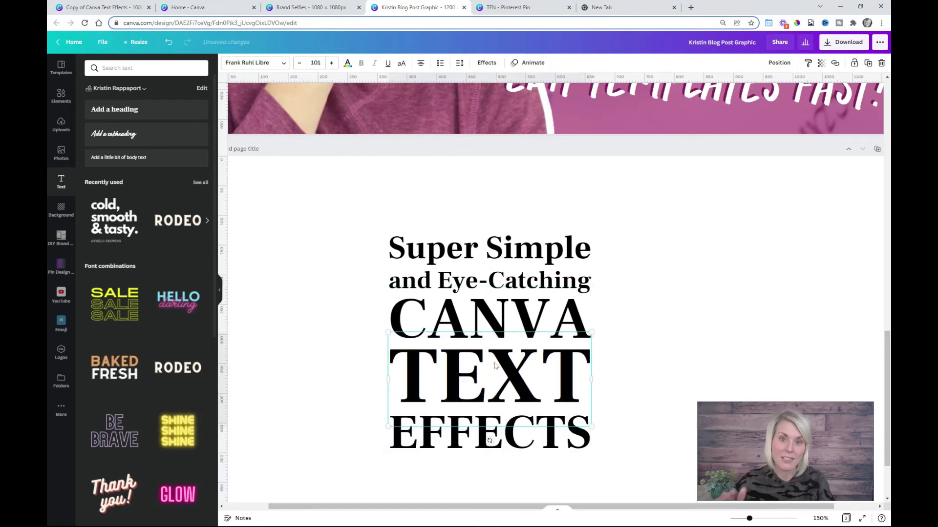
- Select all five text lines on page 3 and enlarge them together as one block
key(ctrl+a)
drag(591, 455, 642, 476)
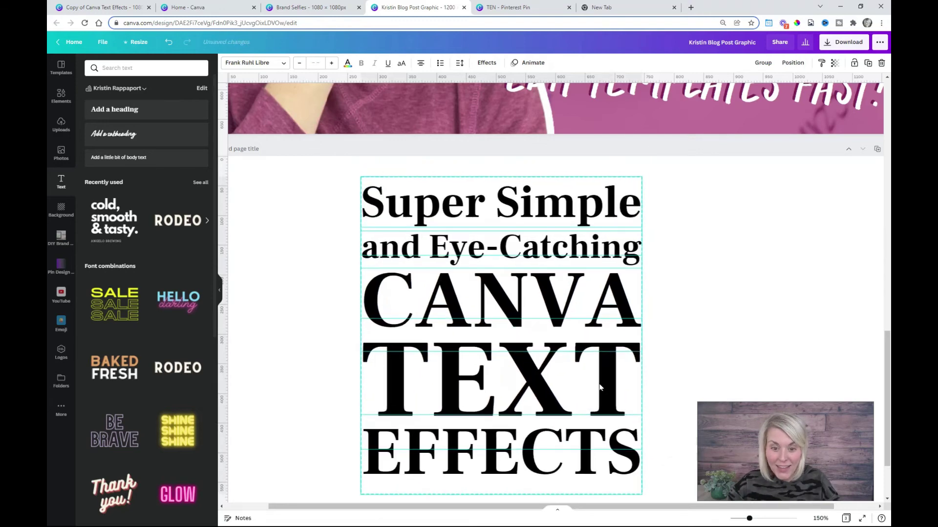
click(665, 342)
key(ctrl+minus)
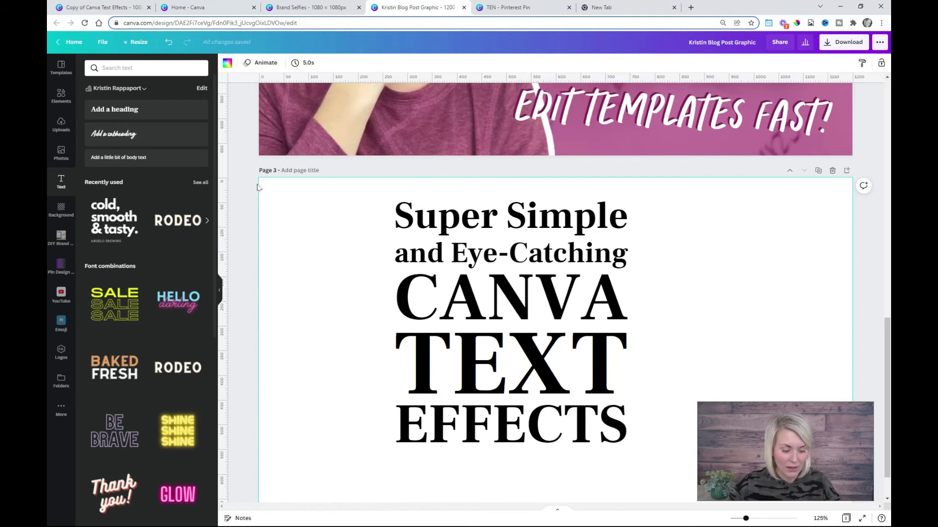
- Place a magenta square behind the five text lines on page 3, slightly wider than the text block
key(ctrl+z)
drag(299, 222, 375, 213)
drag(882, 327, 645, 331)
click(502, 290)
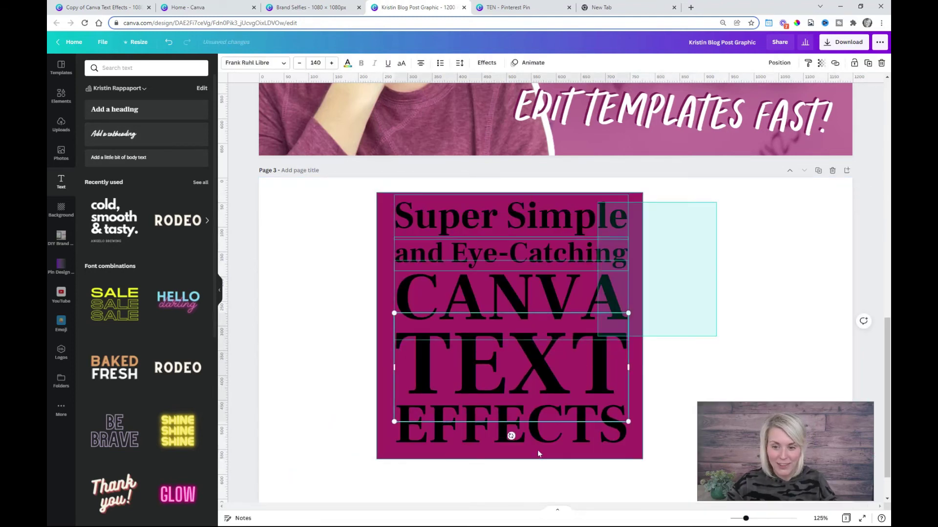
- Select the five text lines without the magenta square and recolour them white
key(ctrl+a)
shift+click(376, 262)
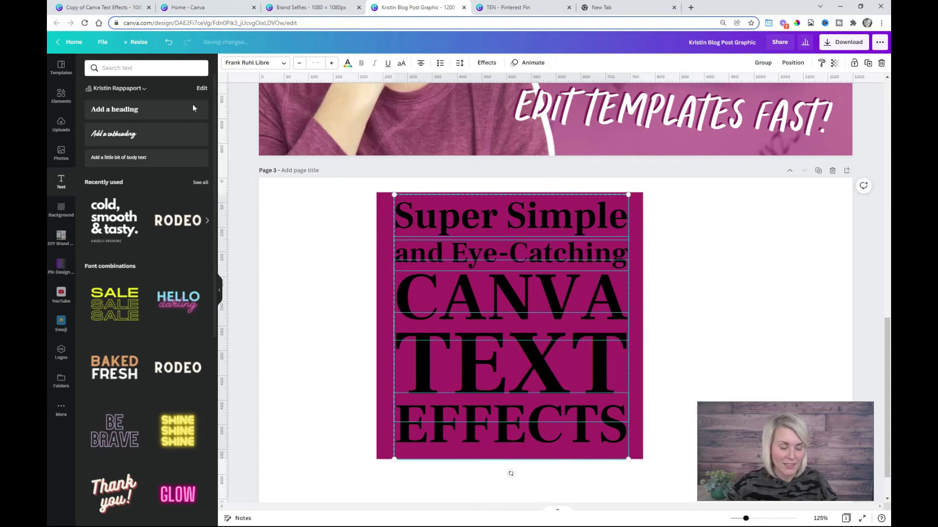
click(348, 64)
click(121, 202)
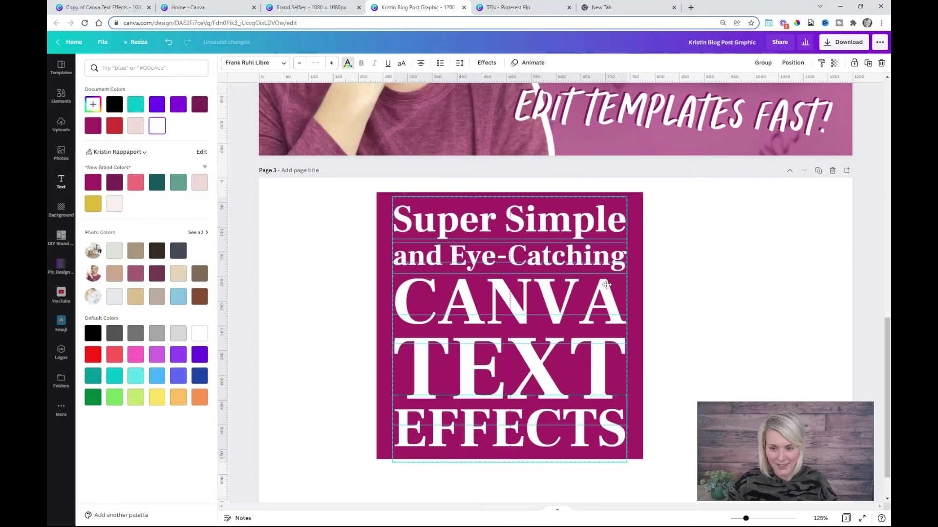
- Fit the white text lines within the magenta square at full page height and open the uploaded images
drag(628, 286, 732, 220)
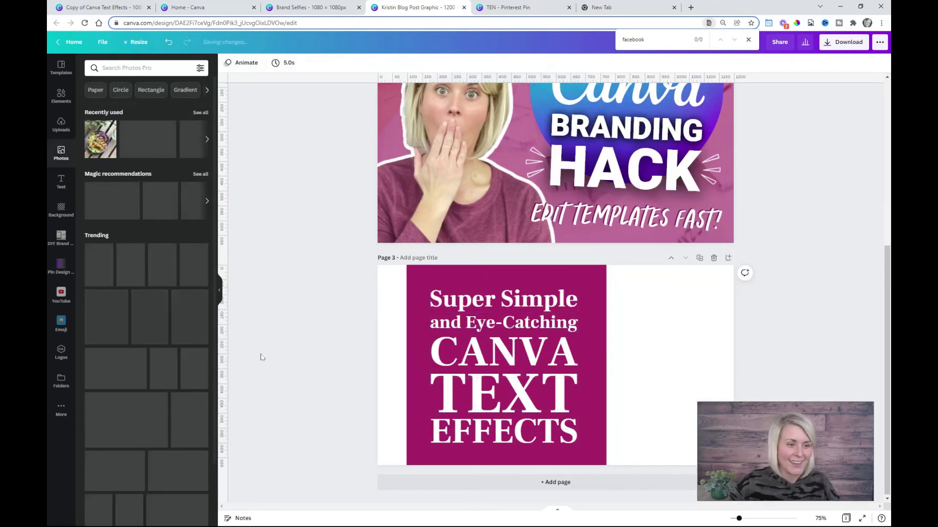
click(62, 125)
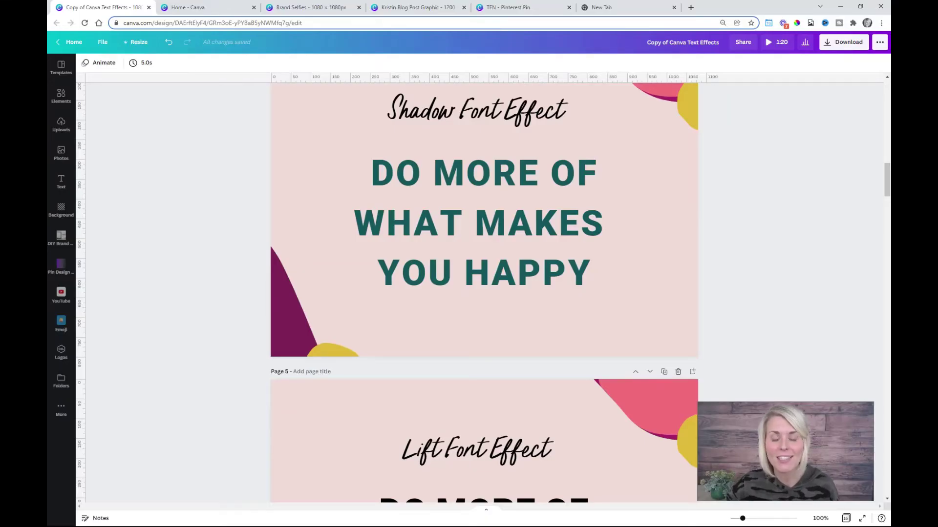
- Apply the Hollow style with thickness 30 to the "DO MORE OF WHAT MAKES YOU HAPPY" text on page 4
scroll(759, 246, up, 2)
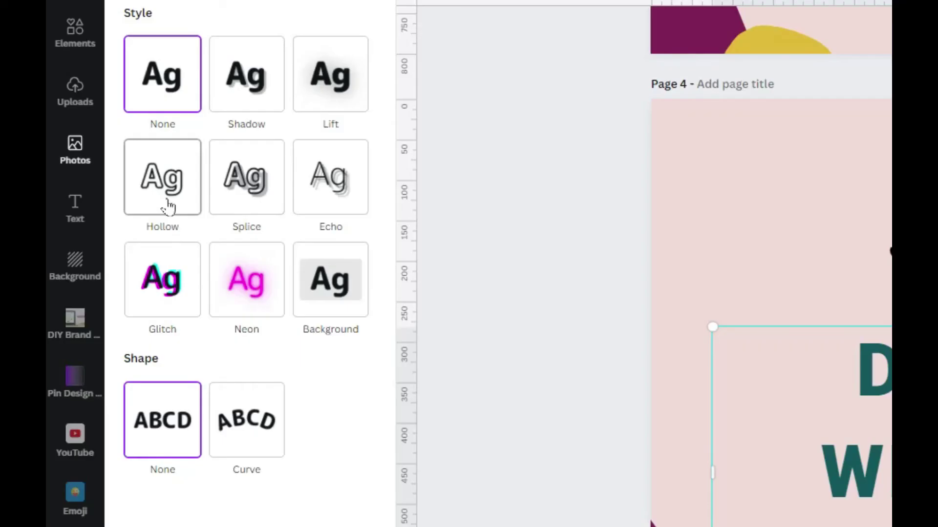
click(106, 180)
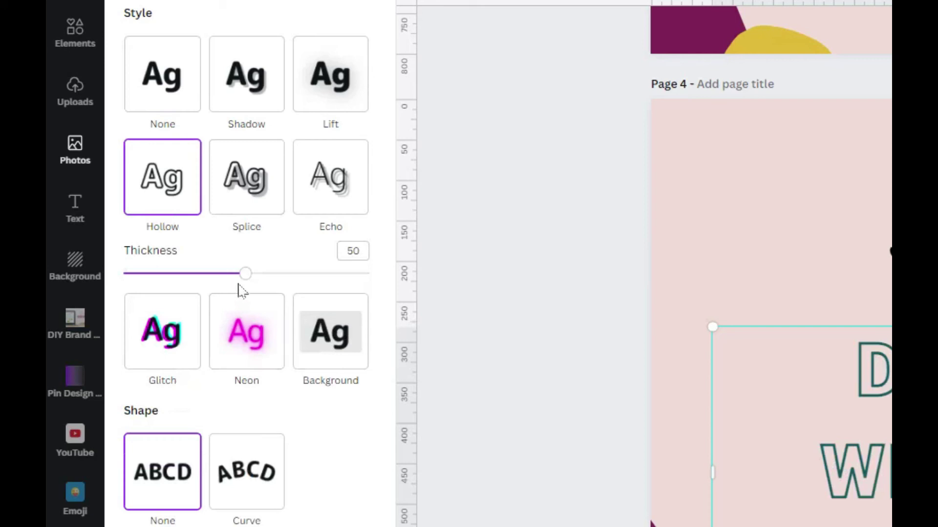
drag(246, 275, 199, 277)
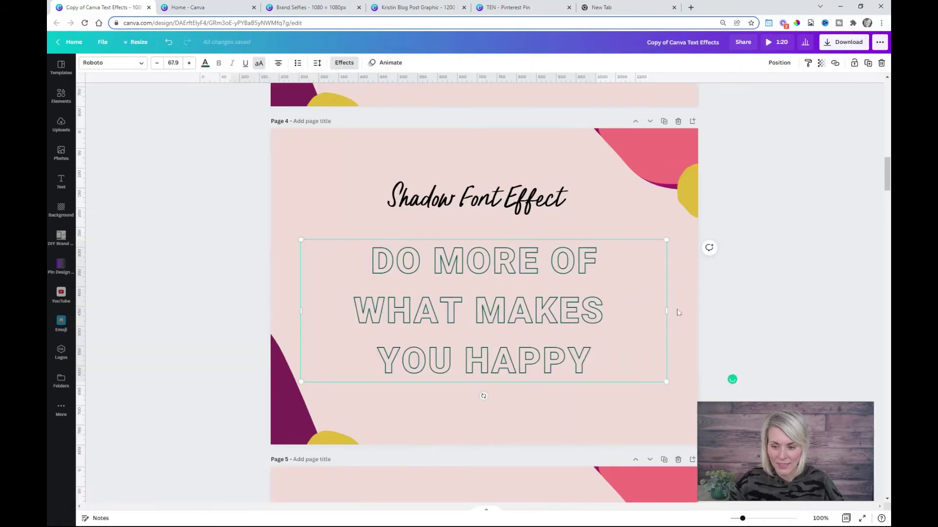
- Duplicate the hollow text on page 4 and set the copy's effect style to None
key(ctrl+d)
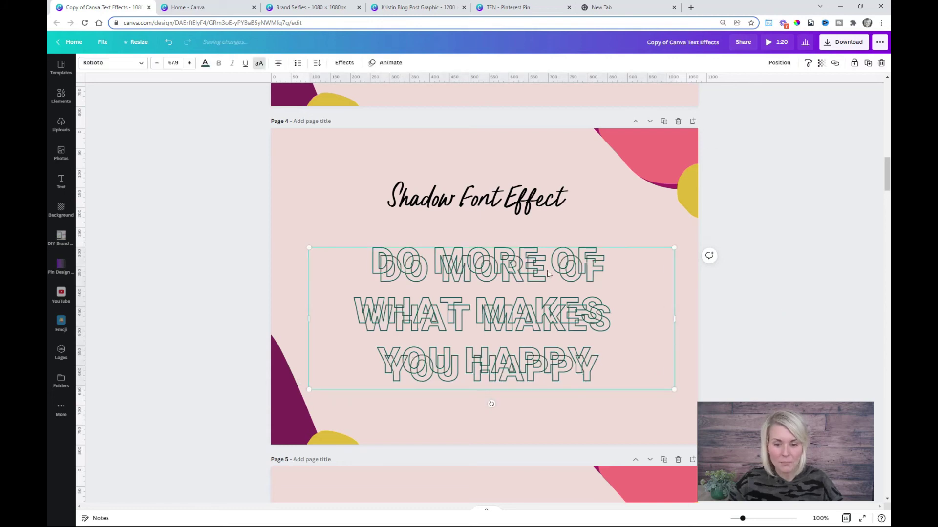
click(345, 62)
click(104, 116)
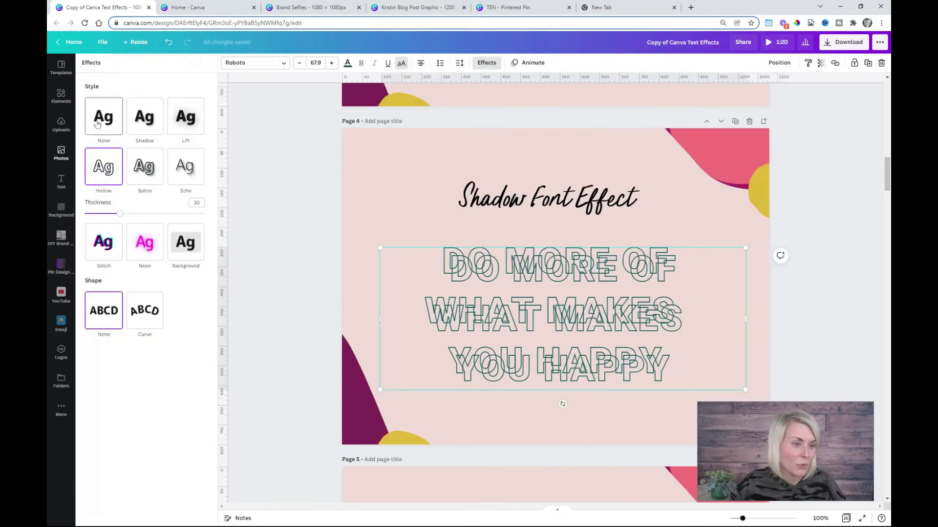